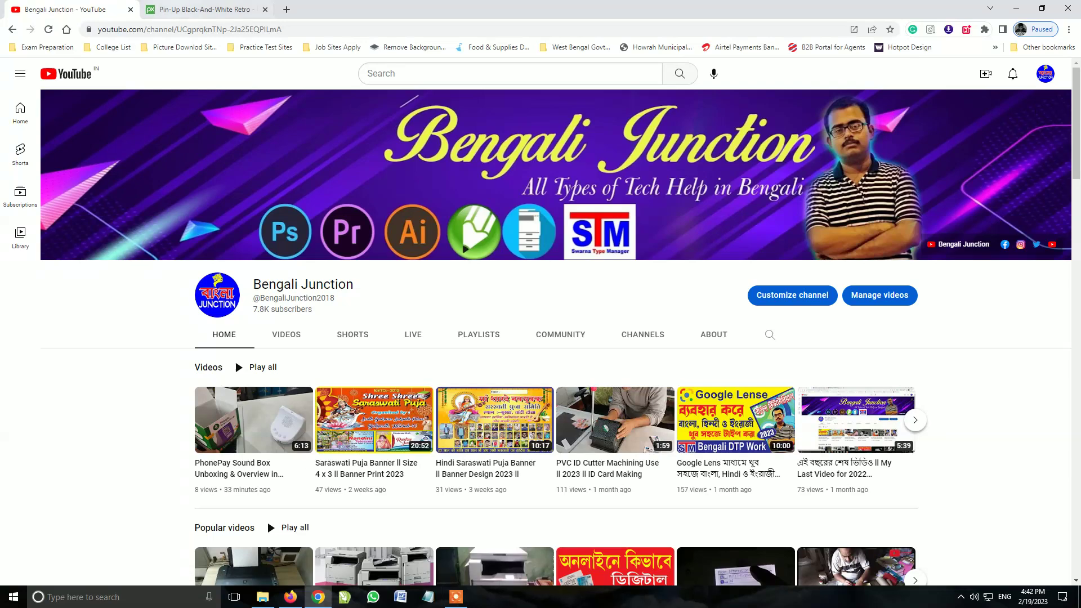
Switch from the YouTube tab to the Pixabay tab with the pin-up railway photo
key("ctrl+Tab")
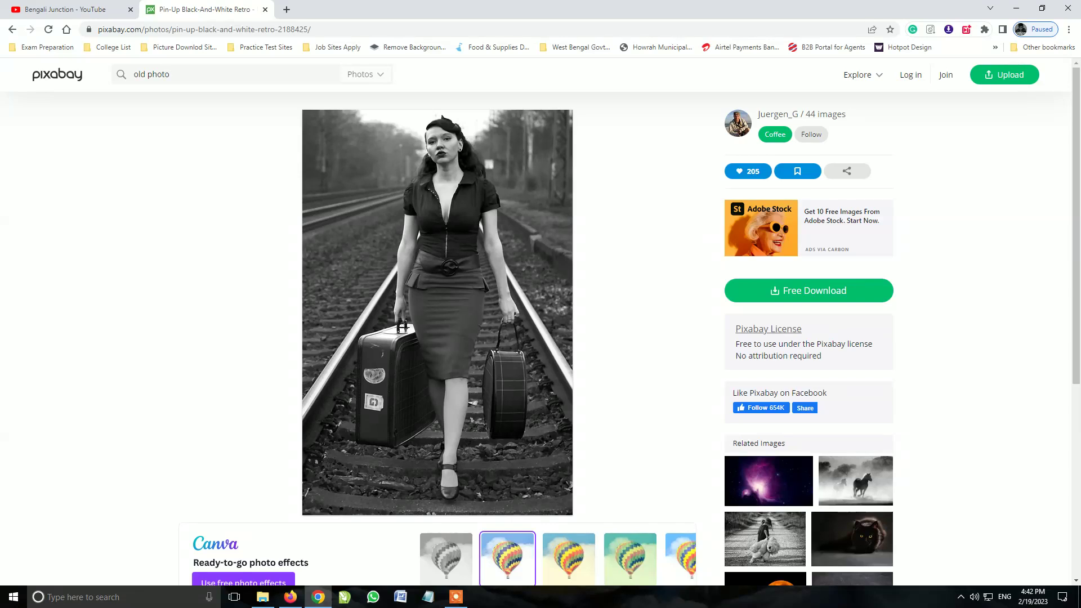
Request the 1280×1920 download and solve the traffic-light reCAPTCHA
left_click(809, 291)
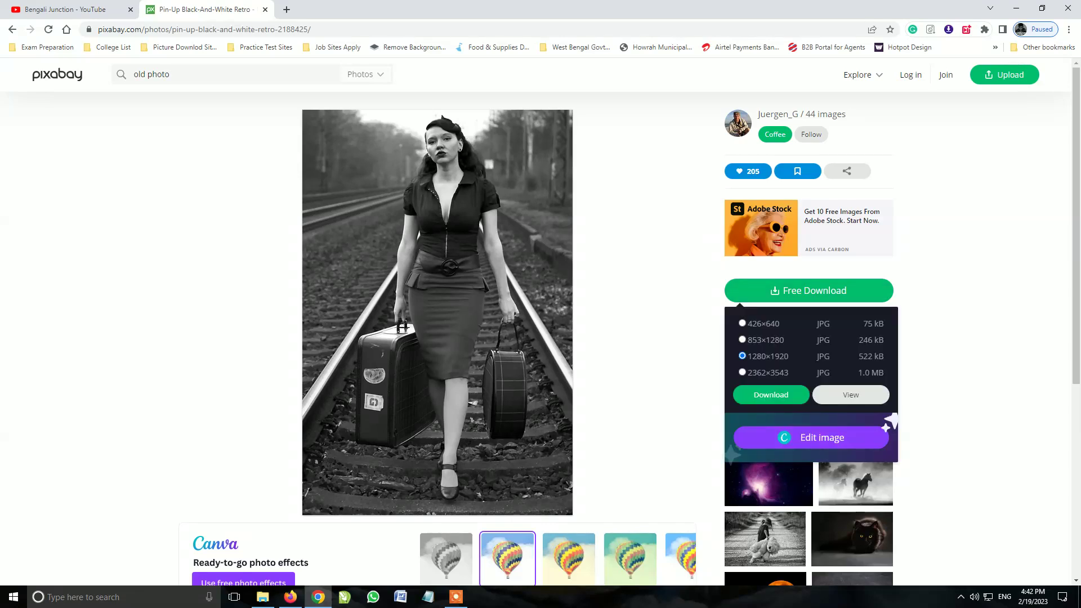
left_click(771, 395)
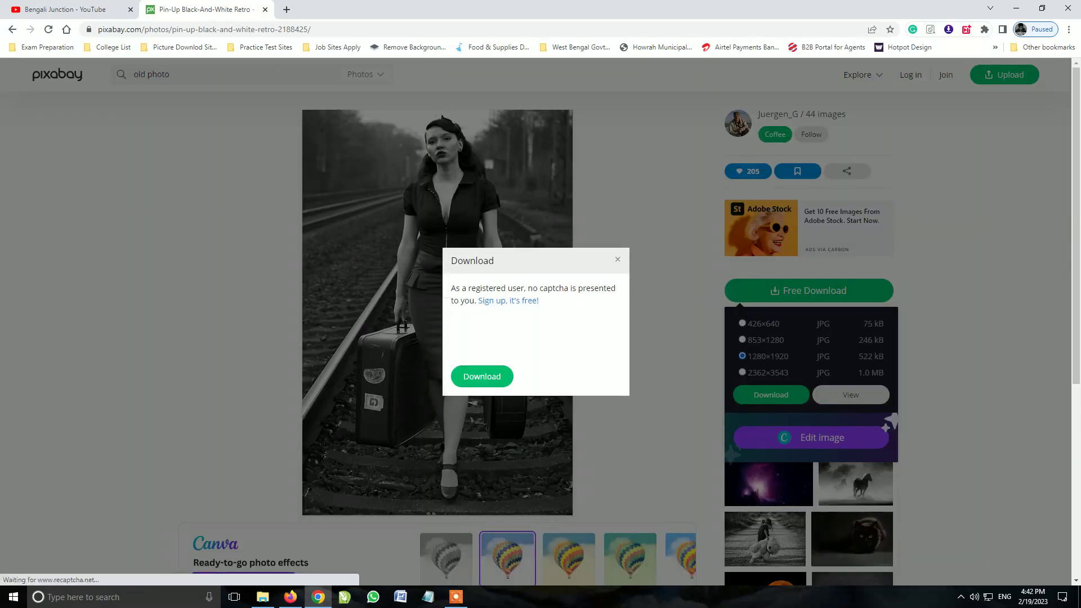
left_click(466, 334)
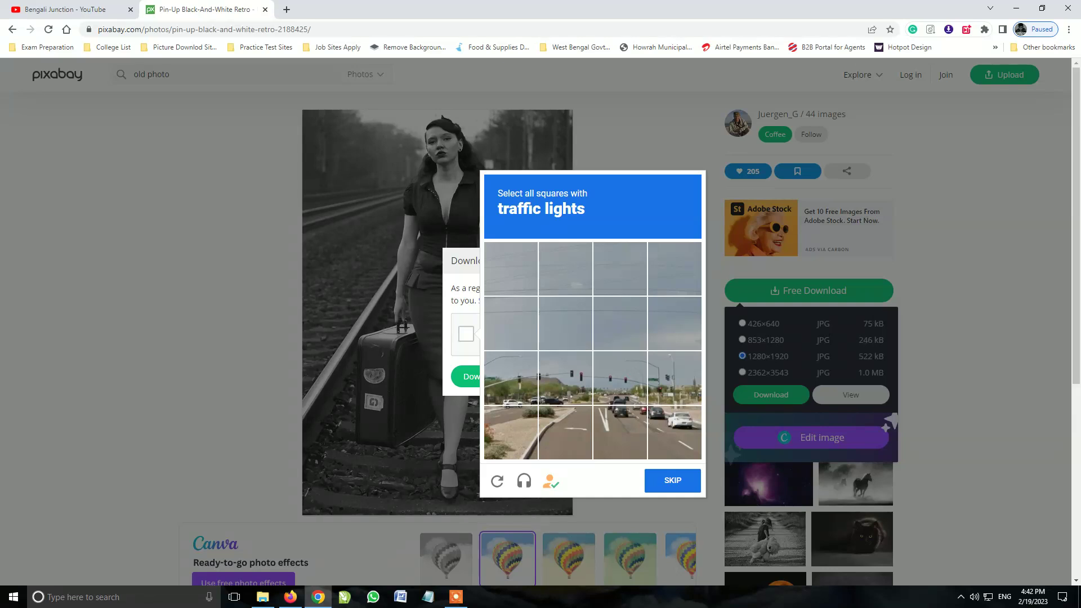
left_click(566, 379)
left_click(620, 379)
left_click(675, 379)
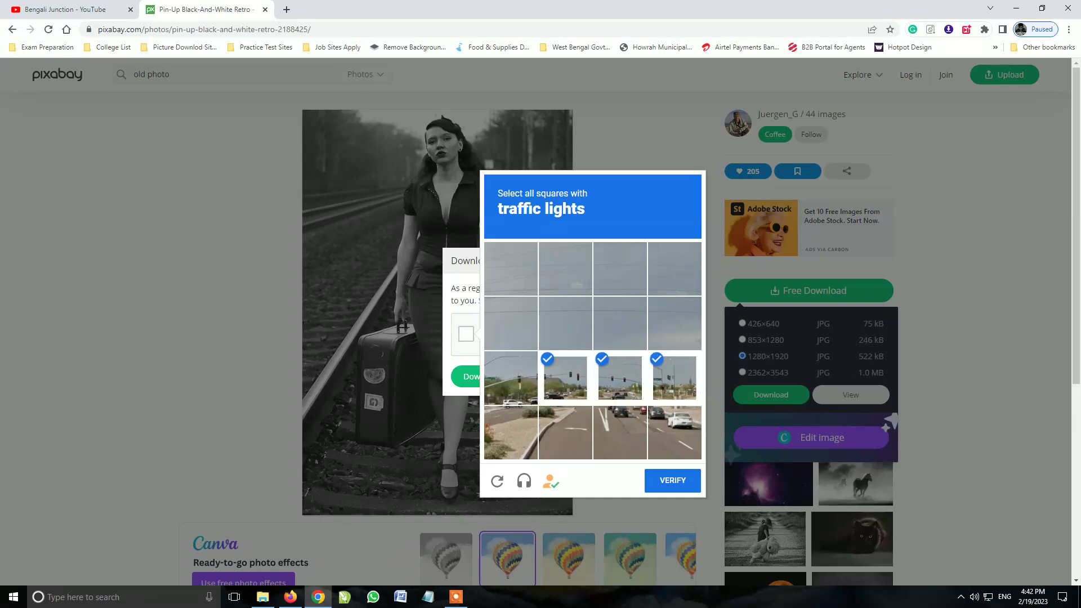
left_click(511, 379)
left_click(673, 480)
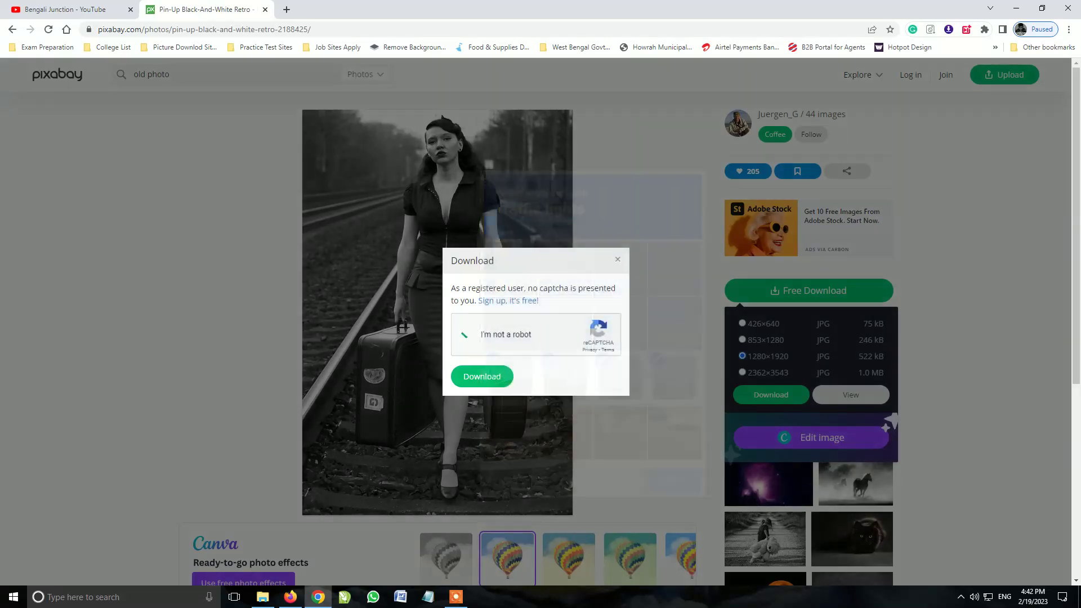
Download the pin-up JPG and open it from its folder in the photo viewer
left_click(482, 376)
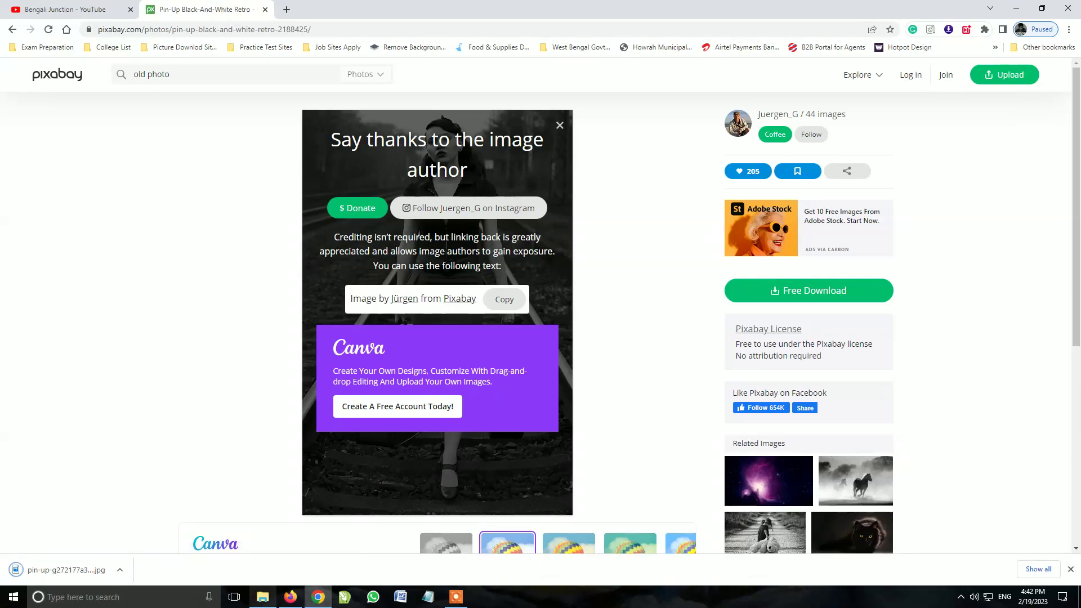
left_click(262, 597)
key("Return")
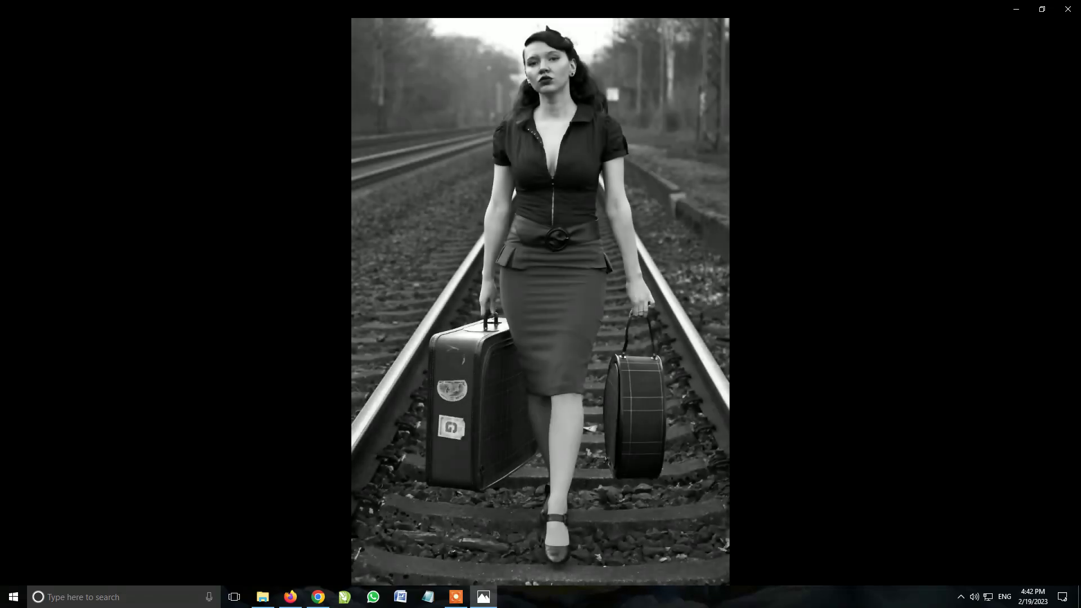
Preview the pin-up photo again, then switch to Palette's Colorize Pictures page in Firefox
left_click(1069, 9)
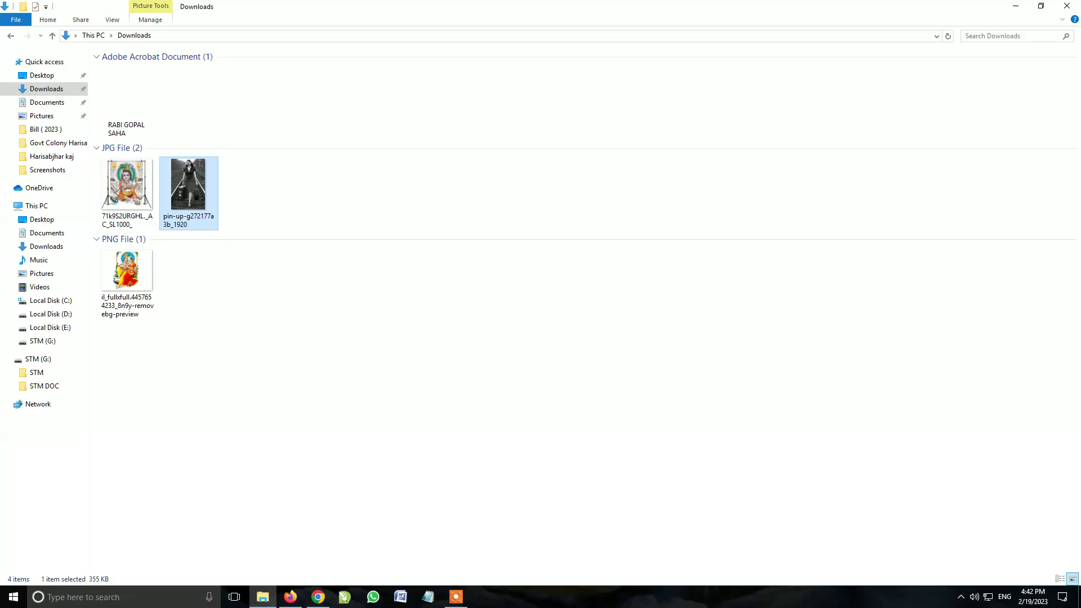
key("Return")
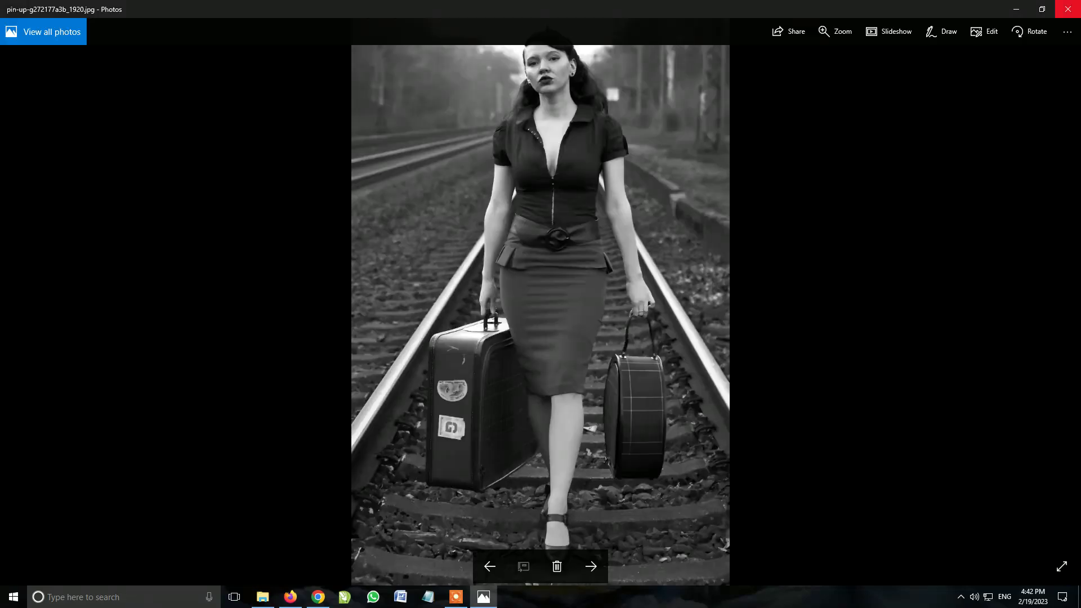
key("alt+F4")
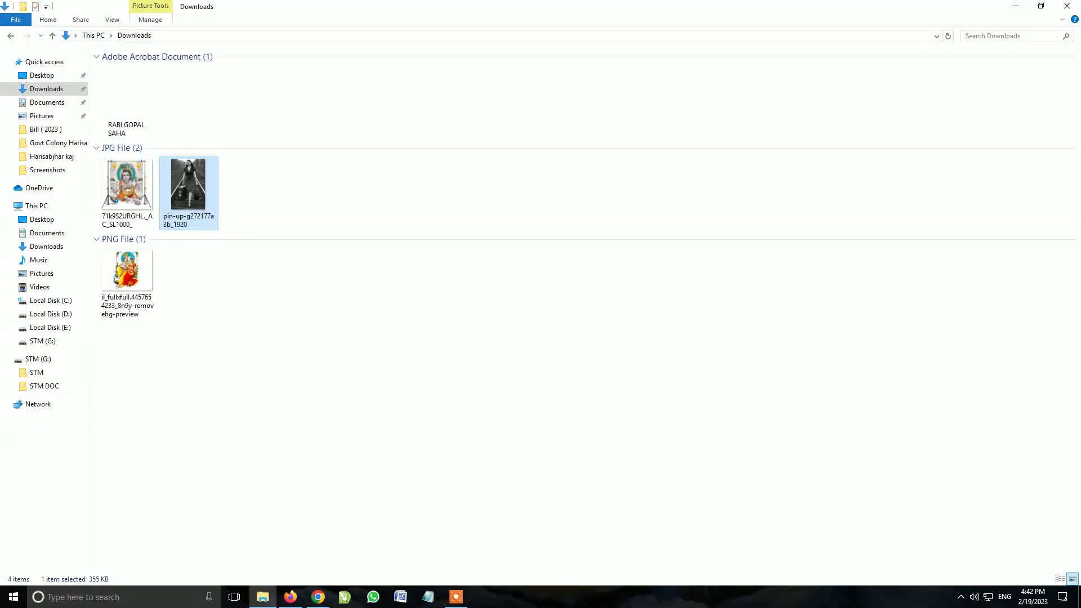
key("alt+Tab")
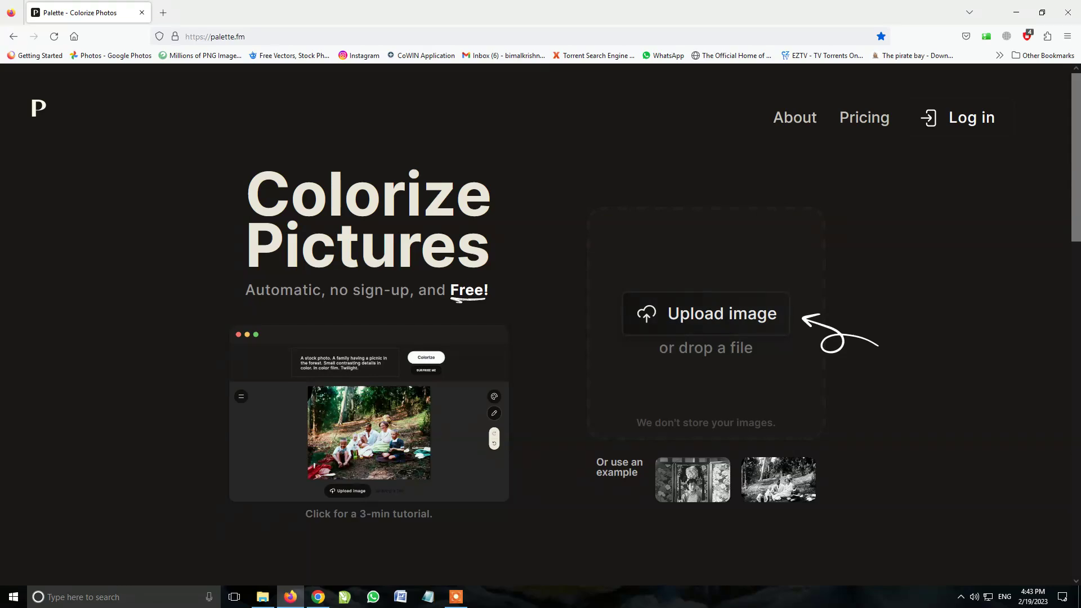
Upload the pin-up railway JPG from Downloads so Palette colorizes it with Base Palette
left_click(707, 314)
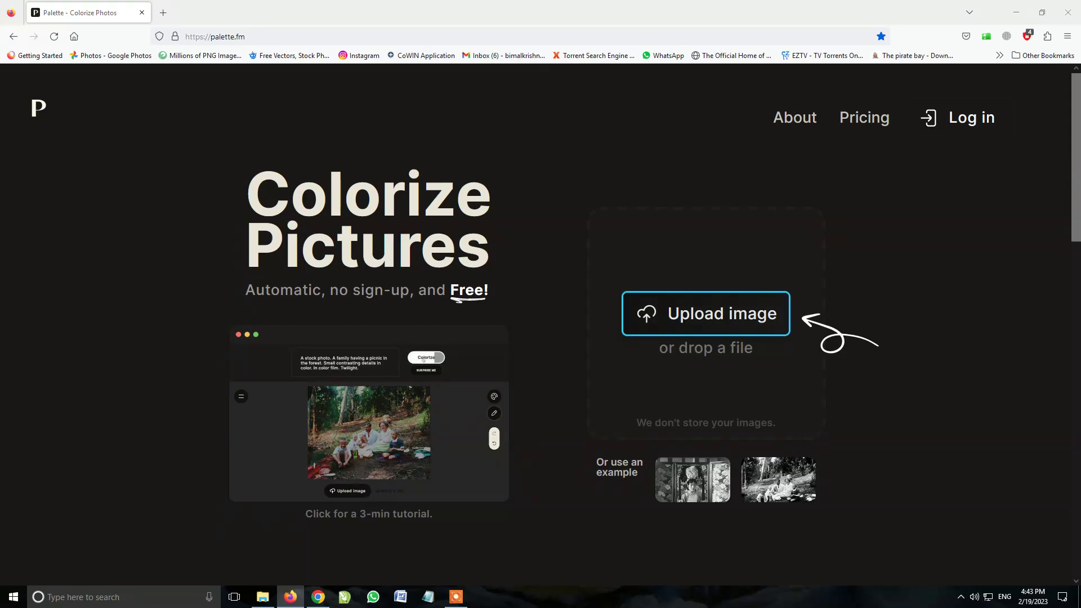
left_click(321, 213)
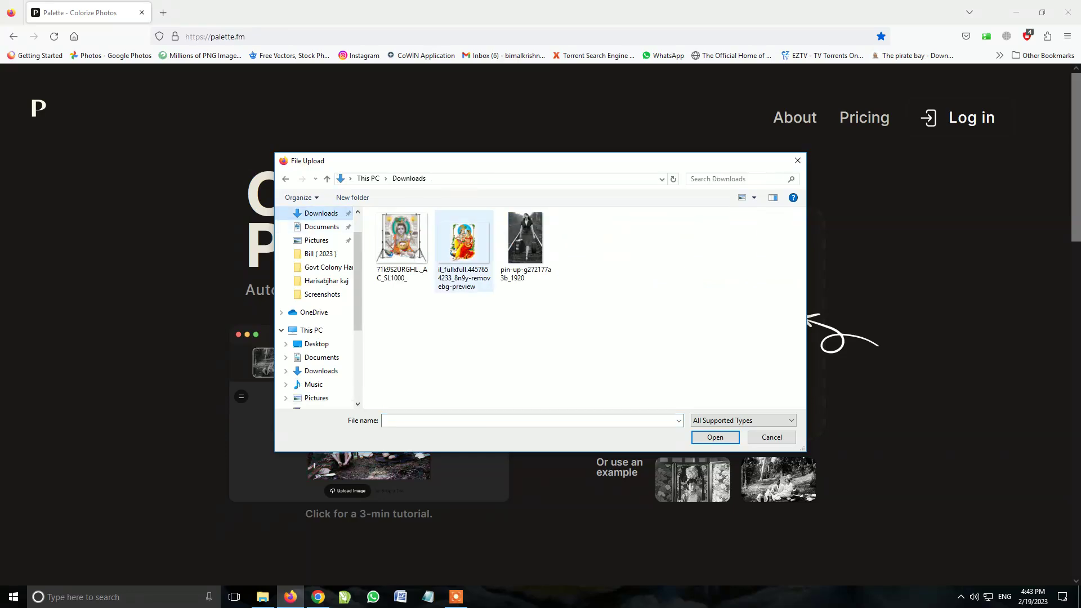
left_click(526, 239)
left_click(716, 437)
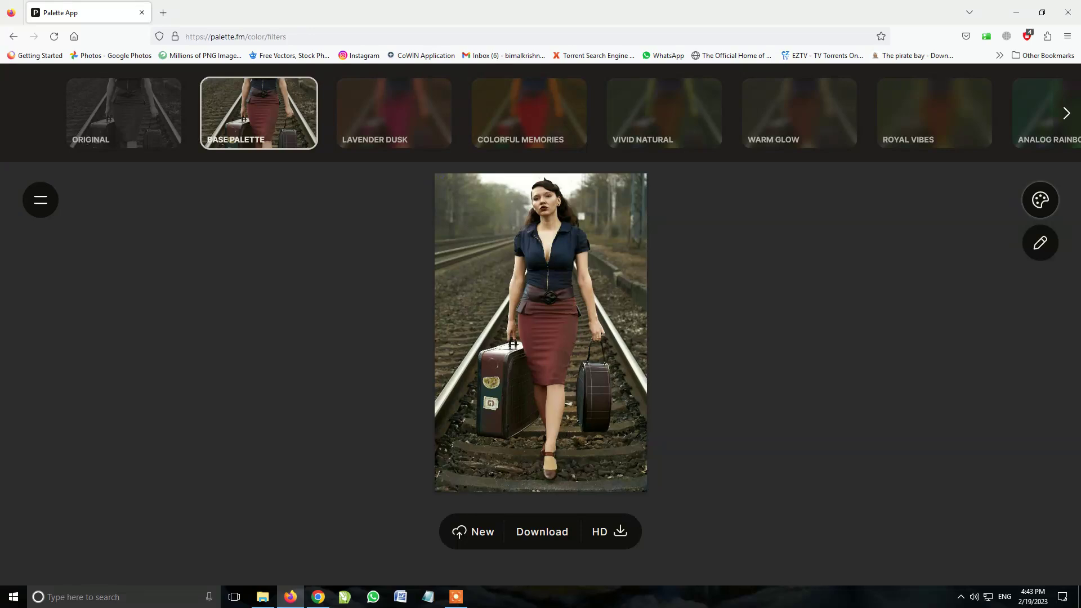
Apply the COLORFUL MEMORIES filter to the pin-up photo
left_click(529, 112)
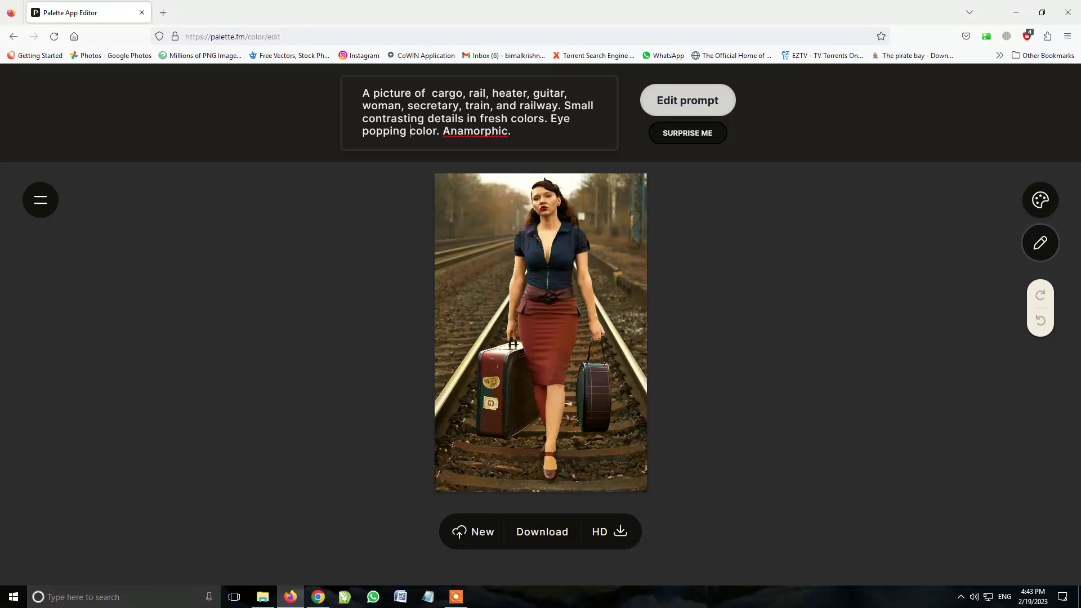
Replace 'popping' with 'smoothing' in the prompt, correcting the misspelling from spelling suggestions
key("ctrl+shift+Left")
type("sm")
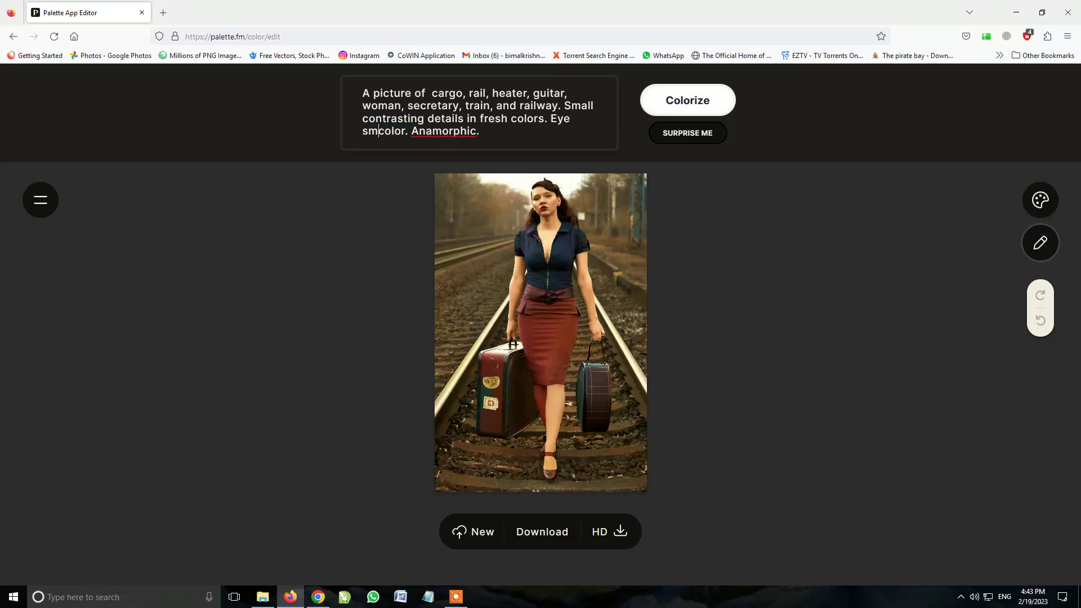
type("othing")
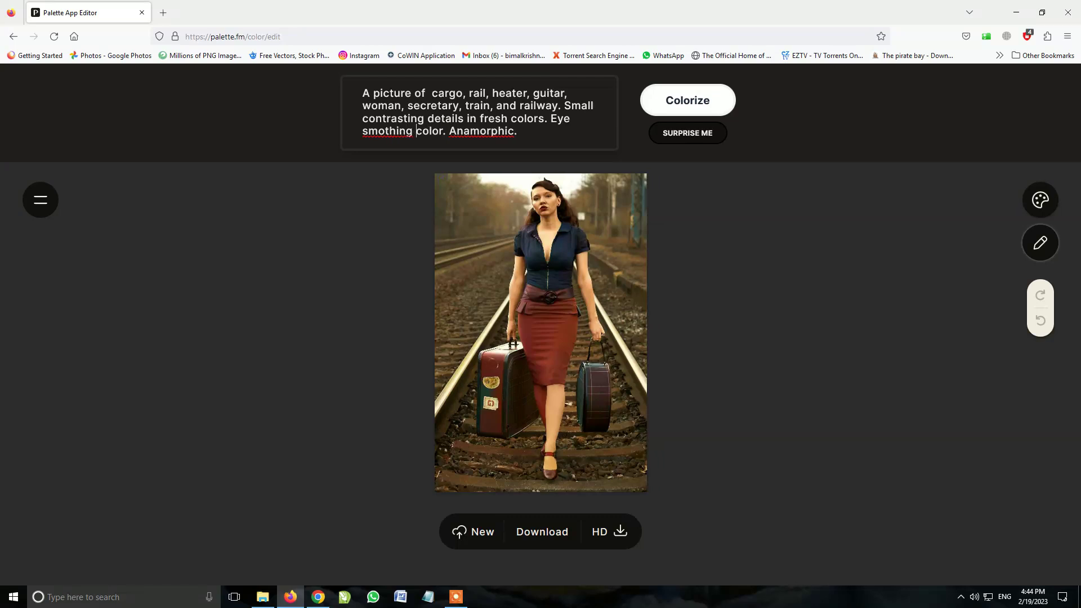
key("Left")
key("shift+Left")
key("shift+Left")
key("shift+Left")
key("shift+Left")
right_click(409, 133)
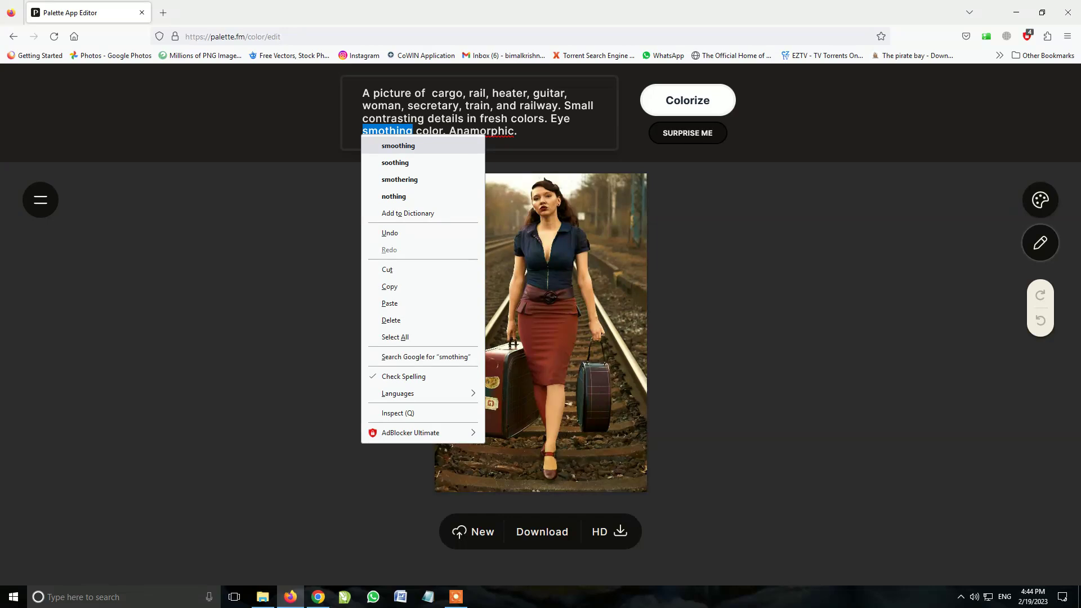
left_click(383, 146)
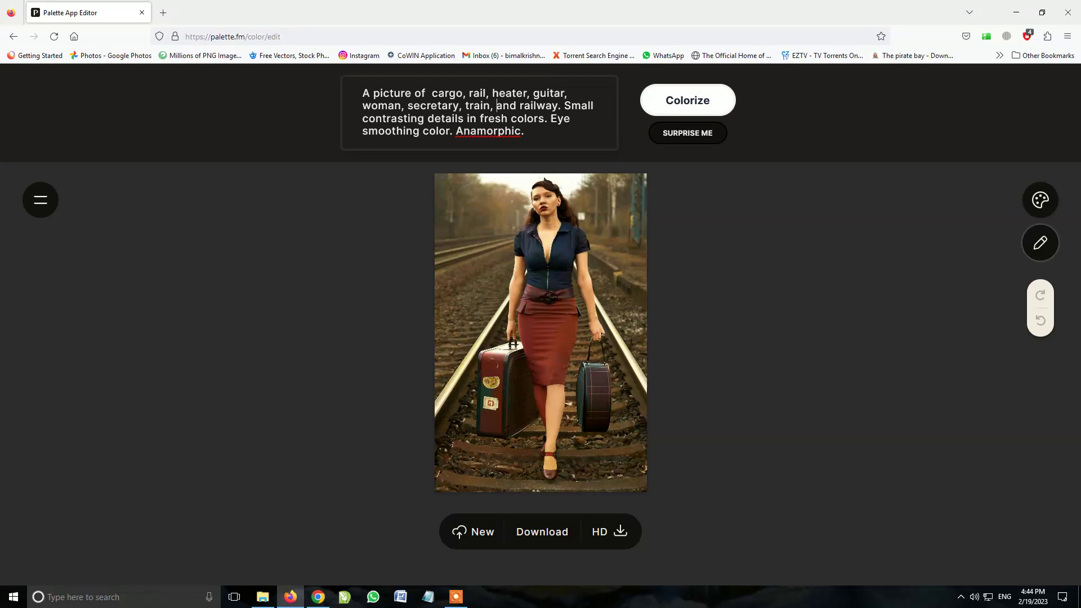
Add 'rain' to the prompt, recolorize, and download the resulting 406×612 JPG
type("rain")
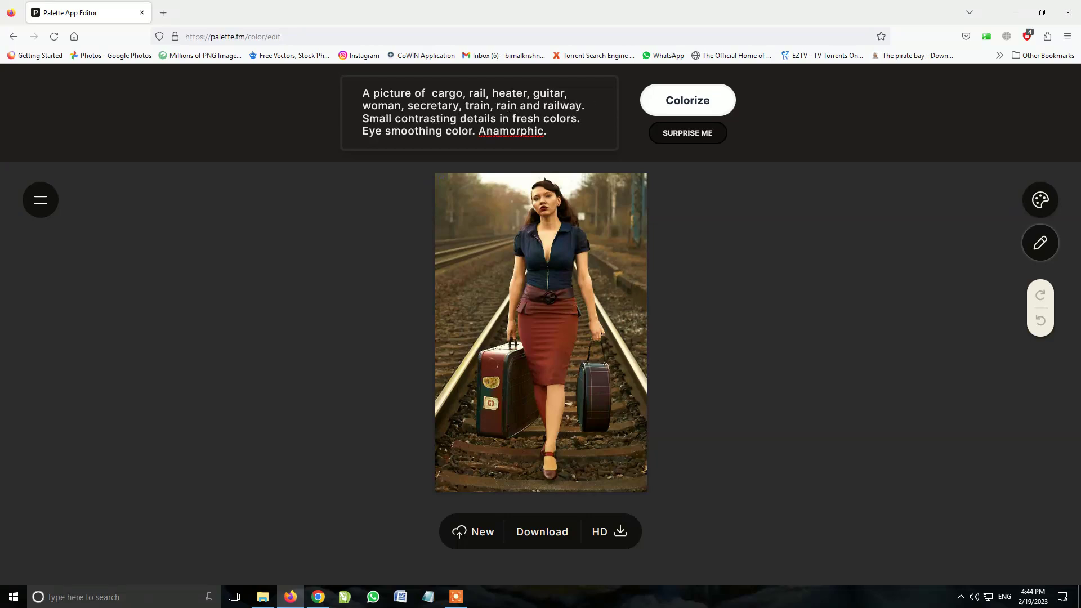
key("Return")
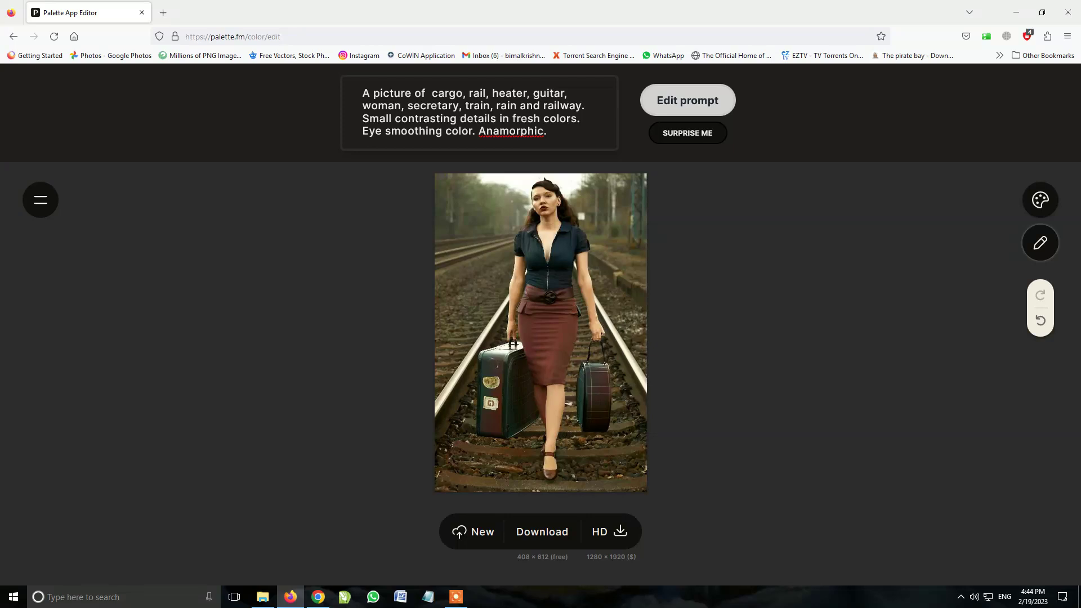
left_click(542, 531)
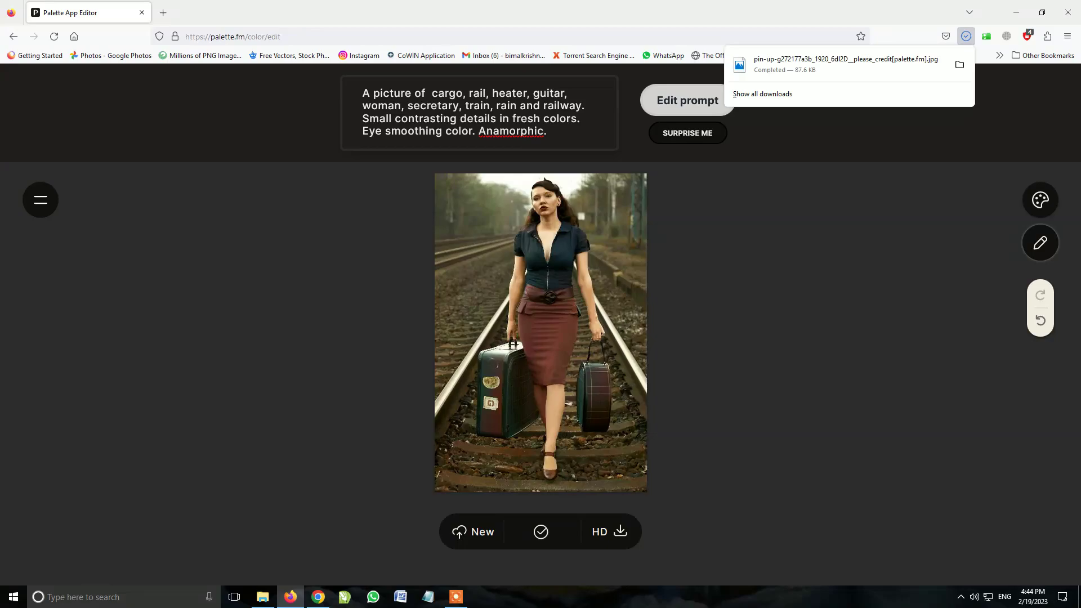
Preview the colorized pin-up JPG in Downloads, then return to the Pixabay page in Chrome
left_click(262, 597)
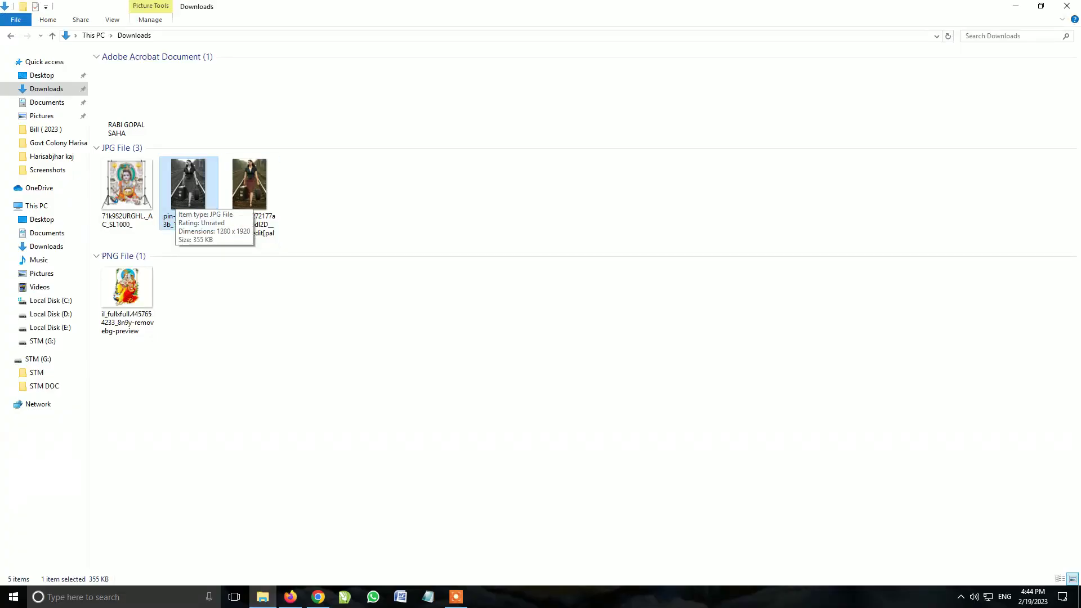
left_click(250, 186)
key("Return")
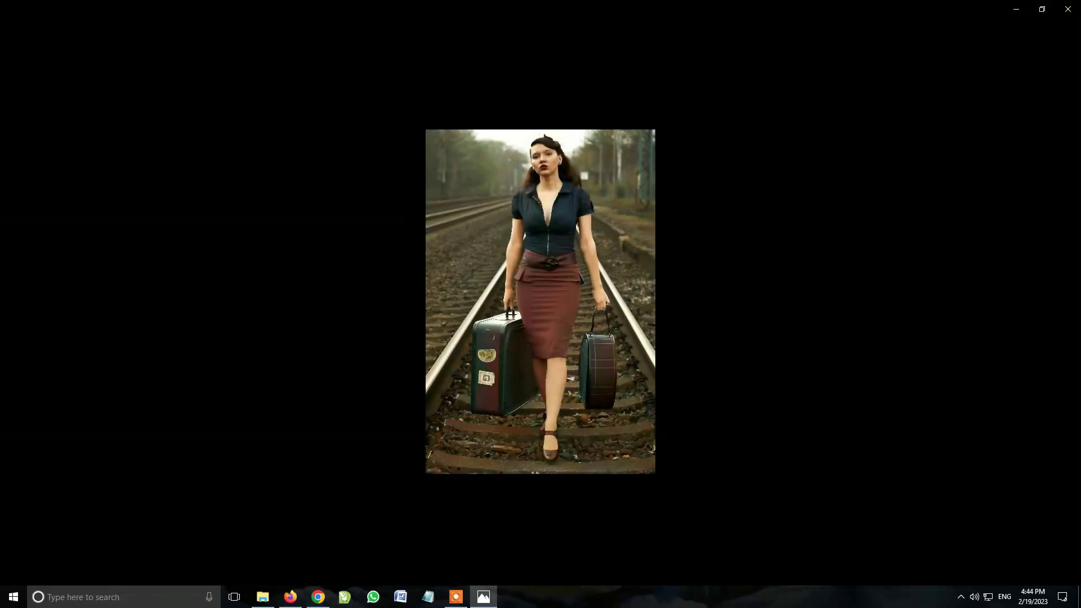
left_click(1069, 7)
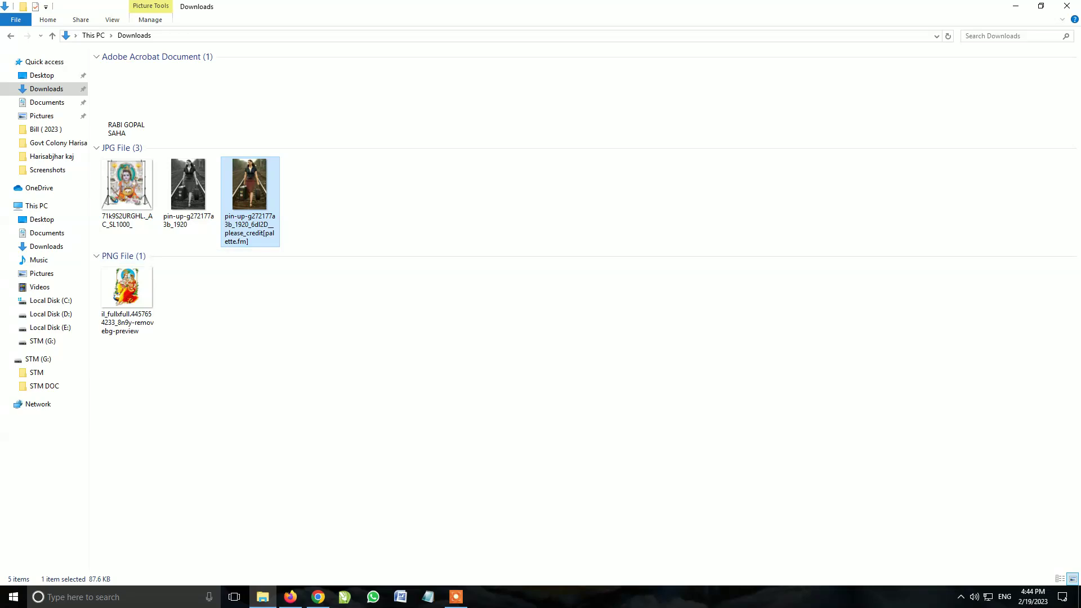
key("ctrl+space")
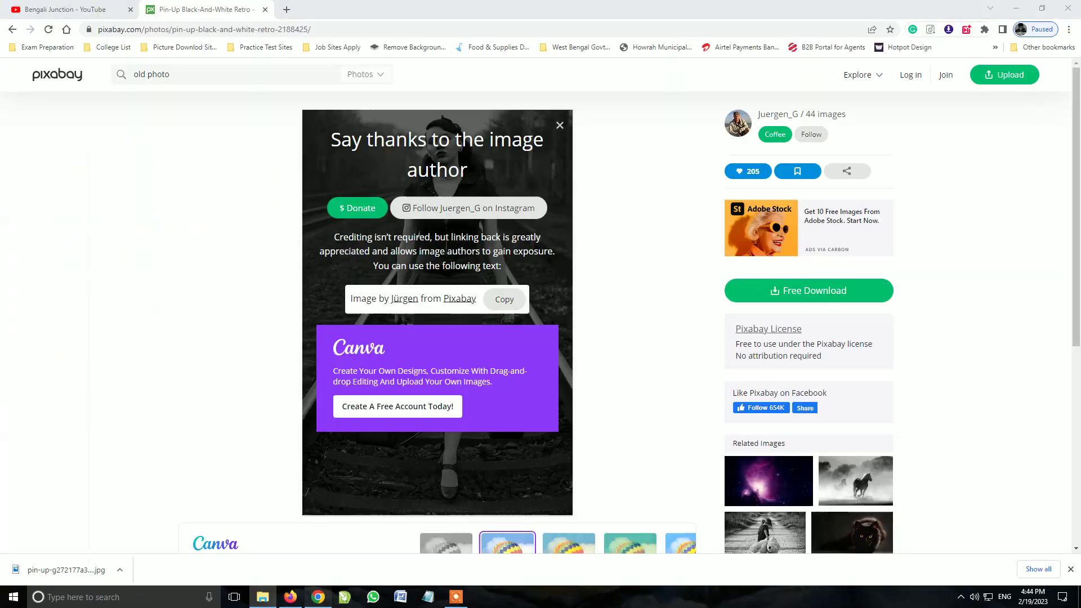
left_click(318, 597)
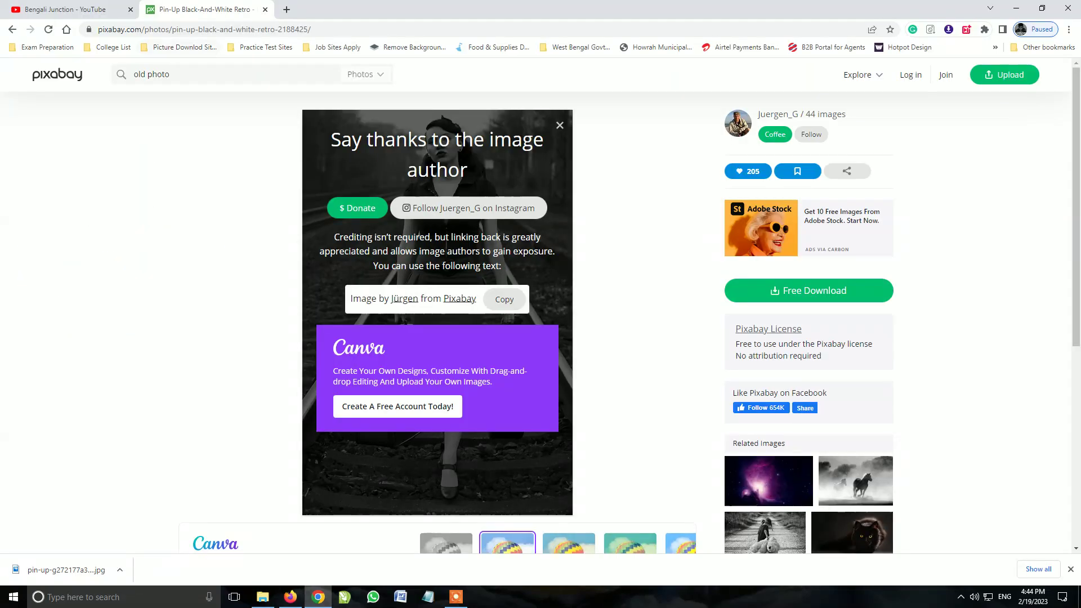
Search Pixabay for 'vintage' images
left_click_drag(170, 73, 133, 73)
type("vint")
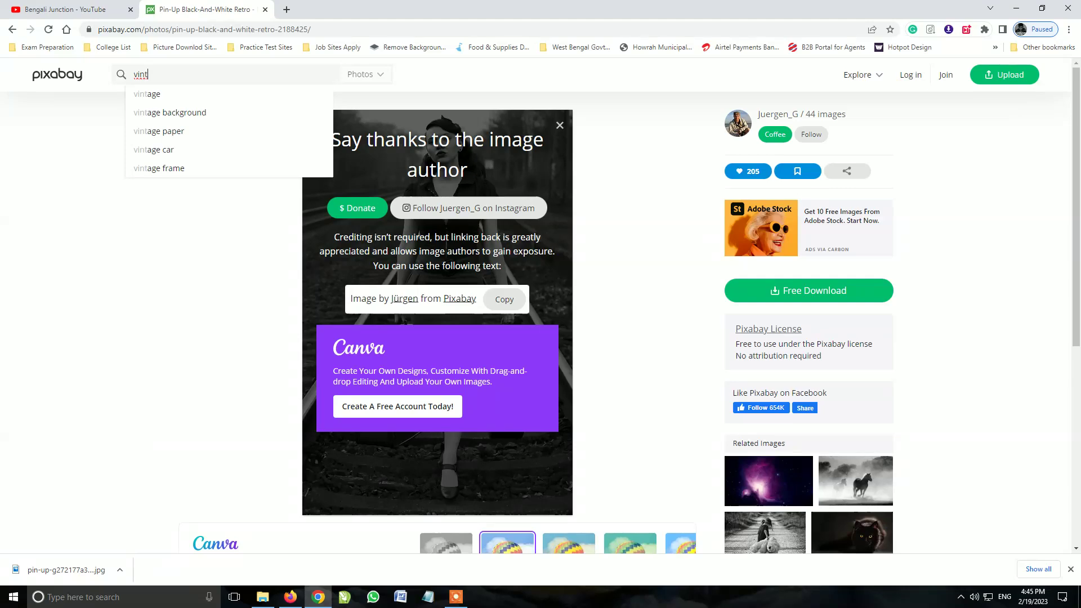
key("Down")
key("Return")
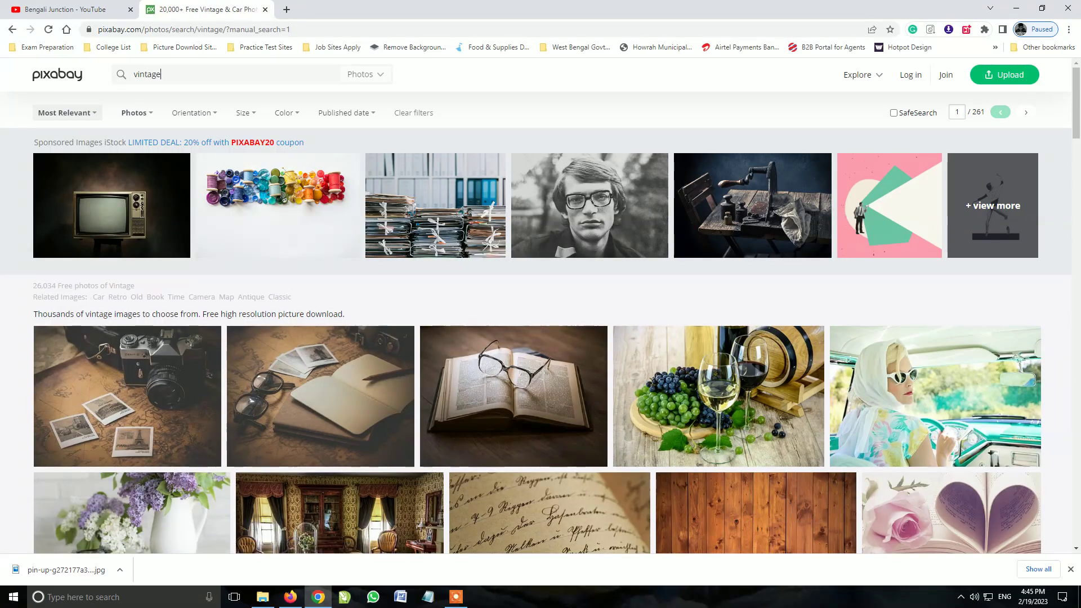
scroll(315, 180, "down", 4)
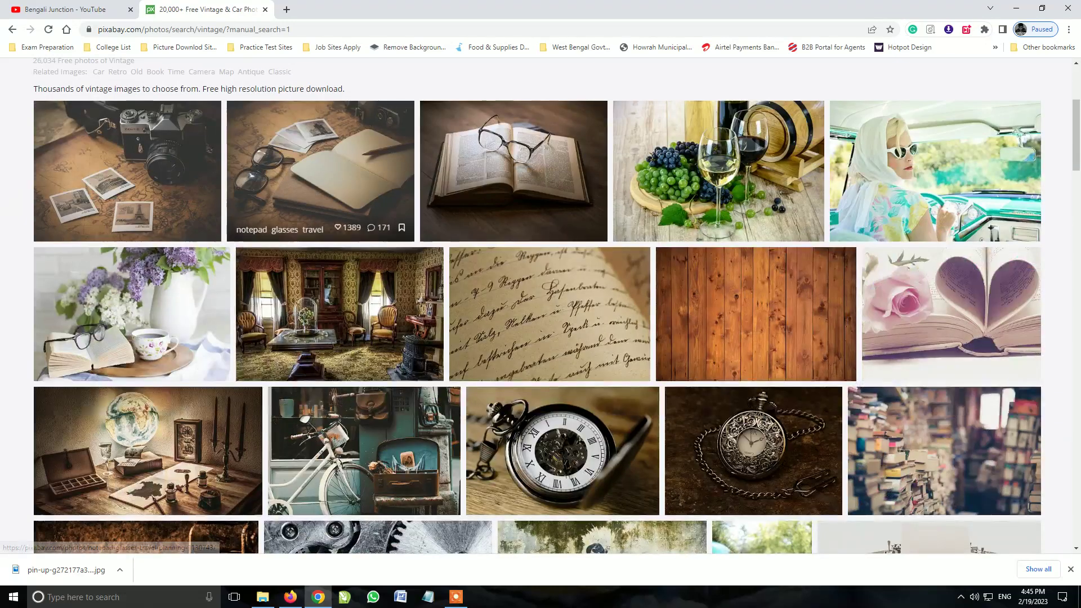
Refine the search to 'vintage photos' and browse the results grid
type("photo")
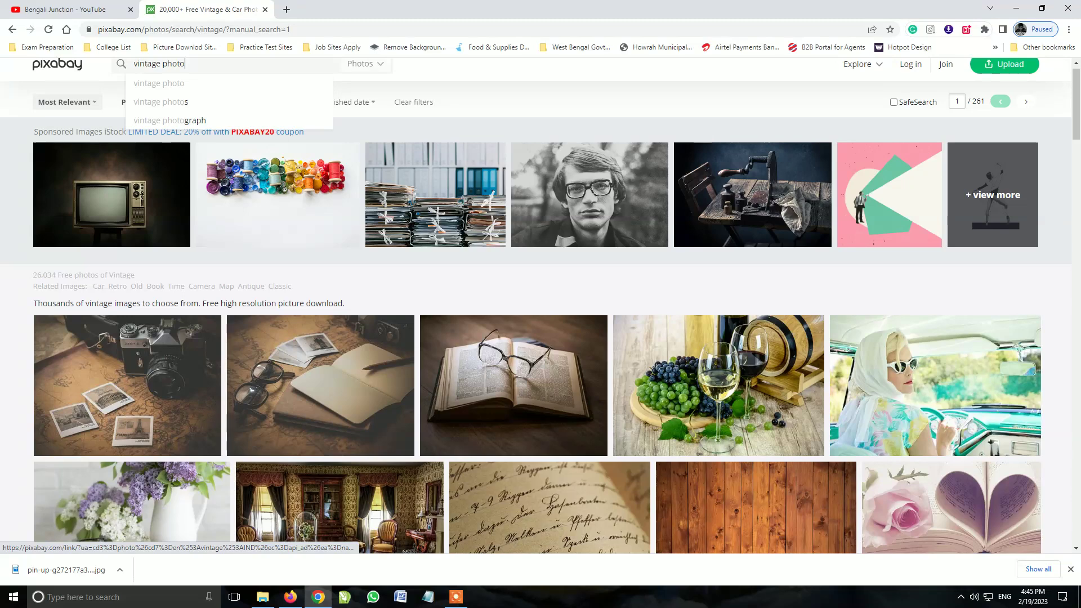
left_click(141, 102)
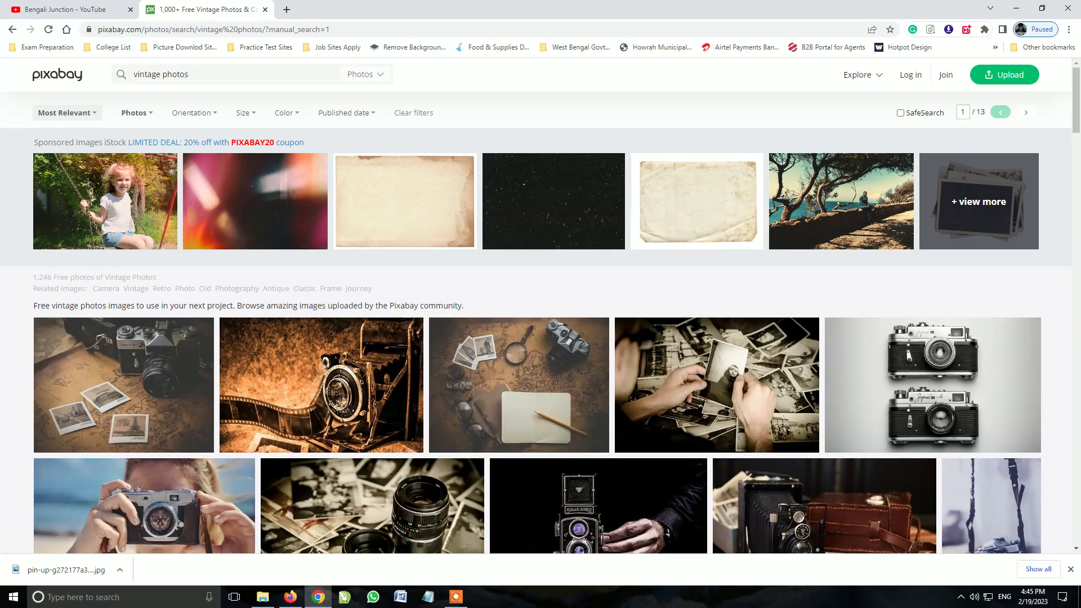
scroll(490, 101, "down", 6)
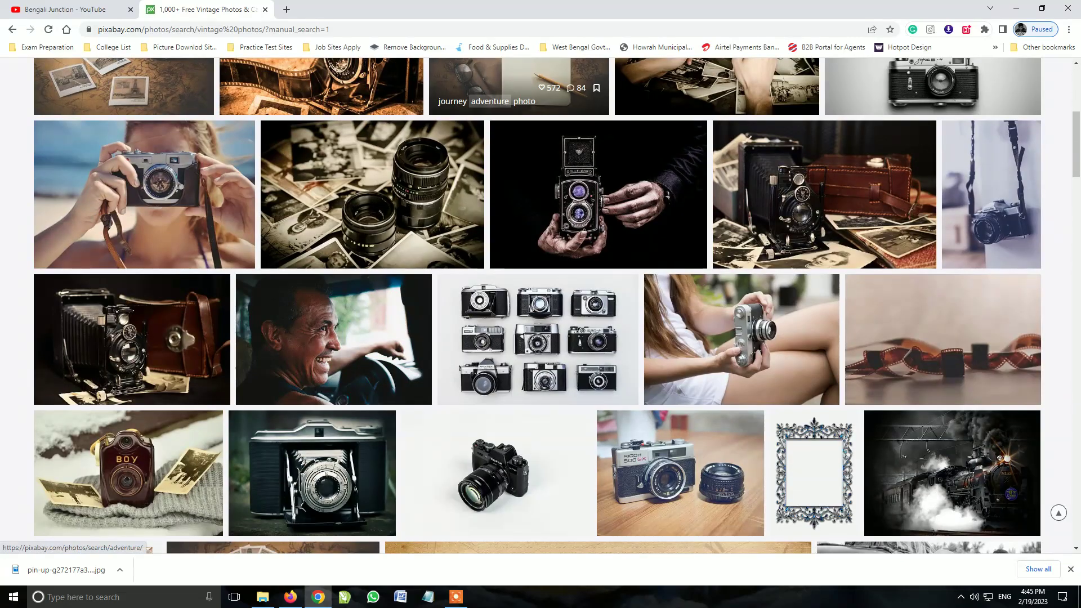
scroll(490, 101, "down", 4)
scroll(490, 102, "down", 2)
scroll(490, 101, "down", 3)
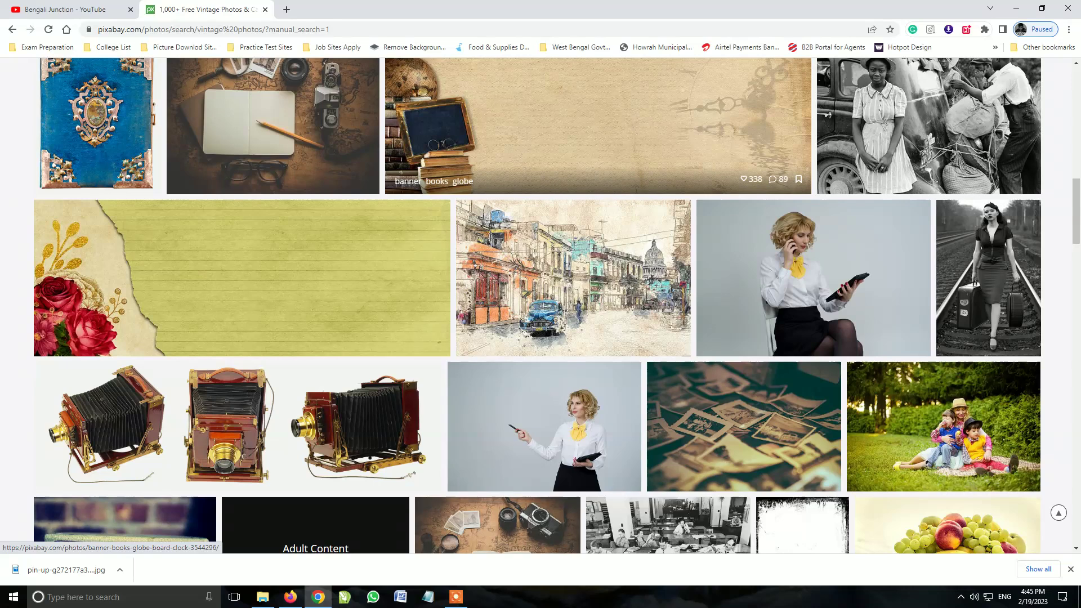
scroll(490, 101, "up", 2)
Open the photo of the woman beside the old car and request the 1920×1370 download
left_click(929, 226)
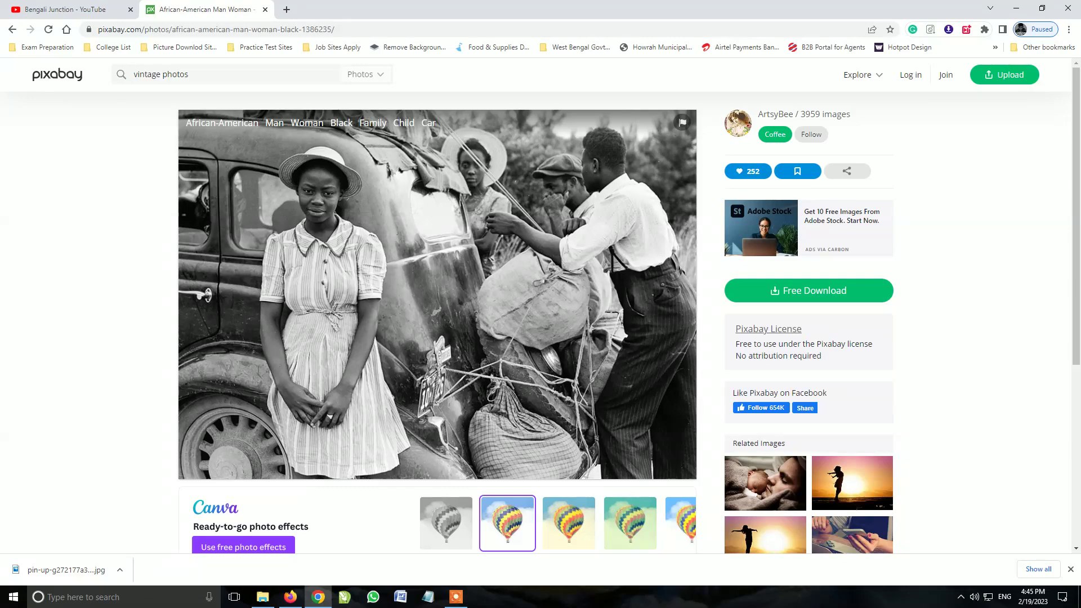
scroll(848, 183, "down", 5)
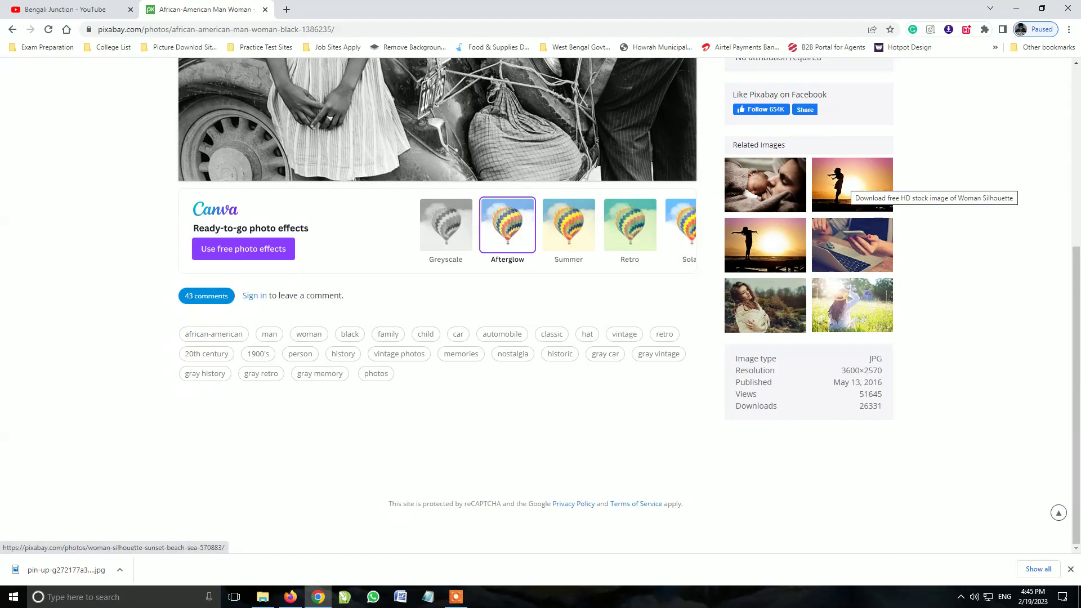
scroll(848, 188, "up", 5)
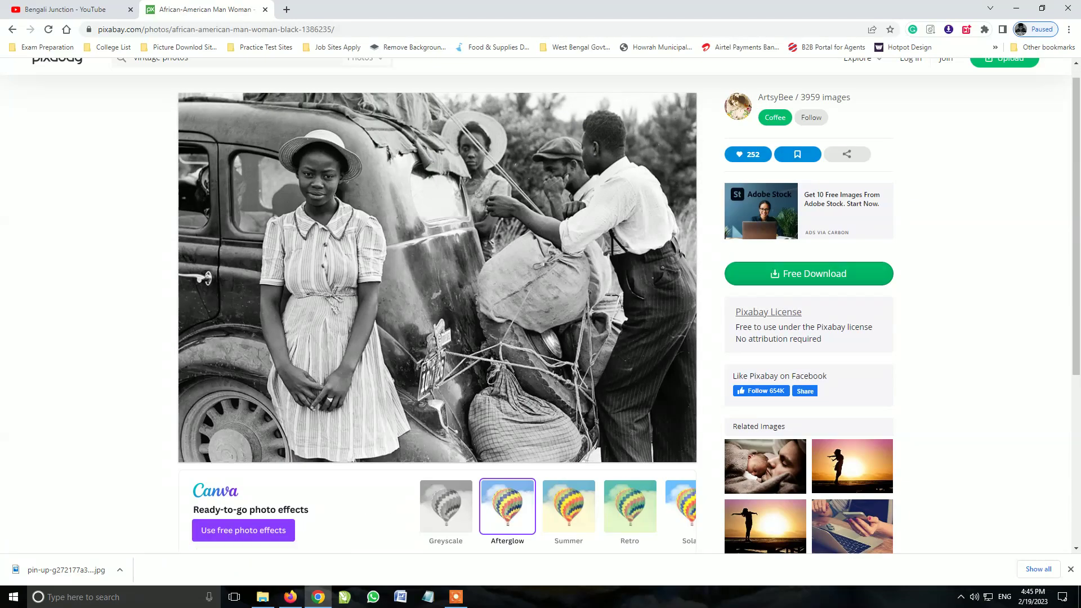
left_click(811, 274)
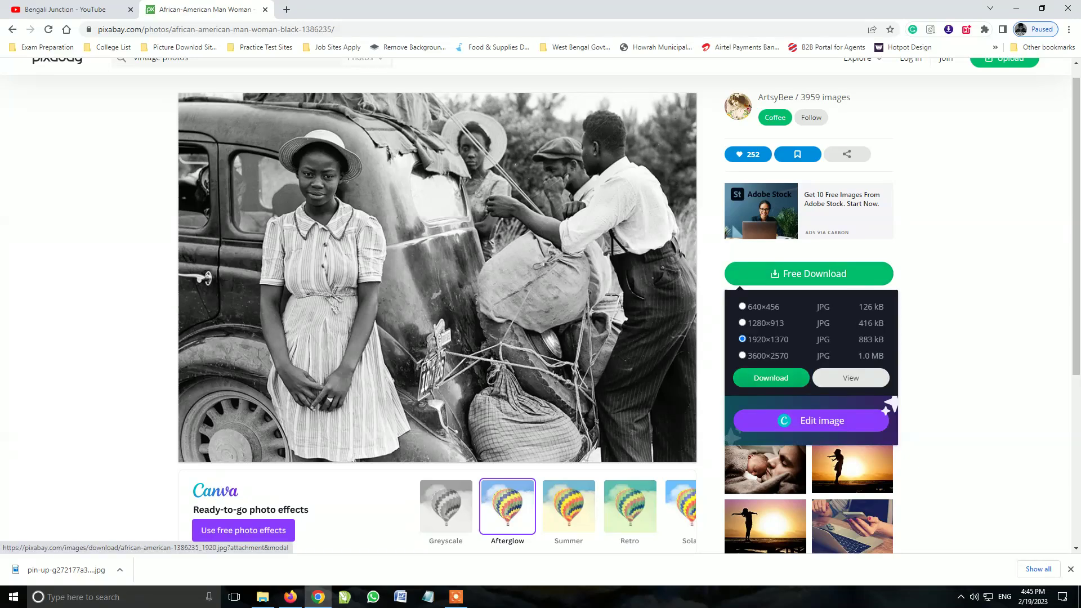
left_click(771, 378)
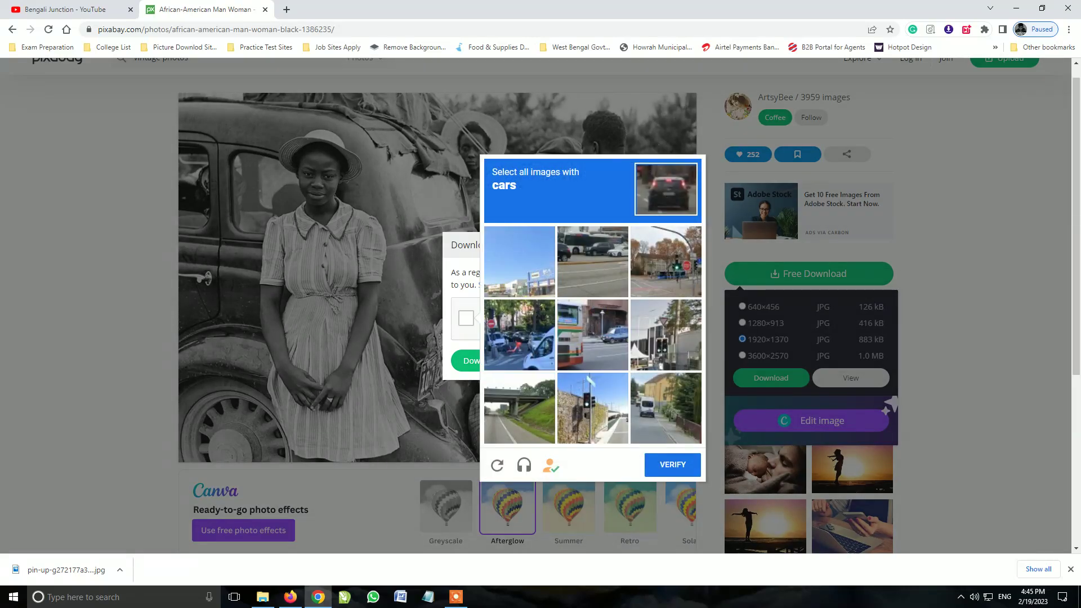
Solve the car reCAPTCHA, download the photo, and return to Palette in Firefox
left_click(593, 335)
left_click(666, 409)
left_click(520, 335)
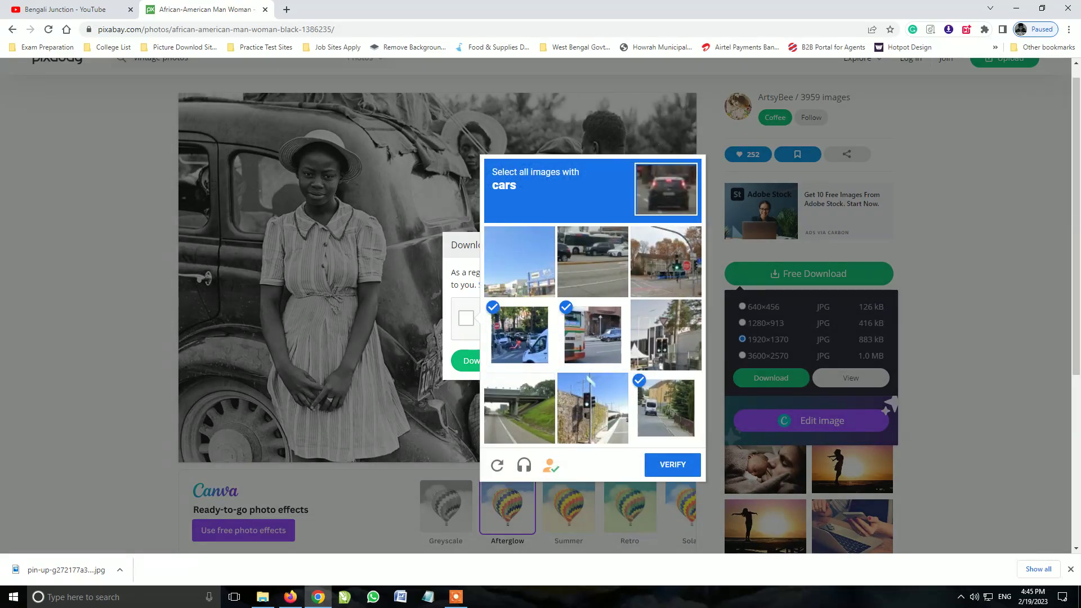
left_click(673, 465)
left_click(472, 361)
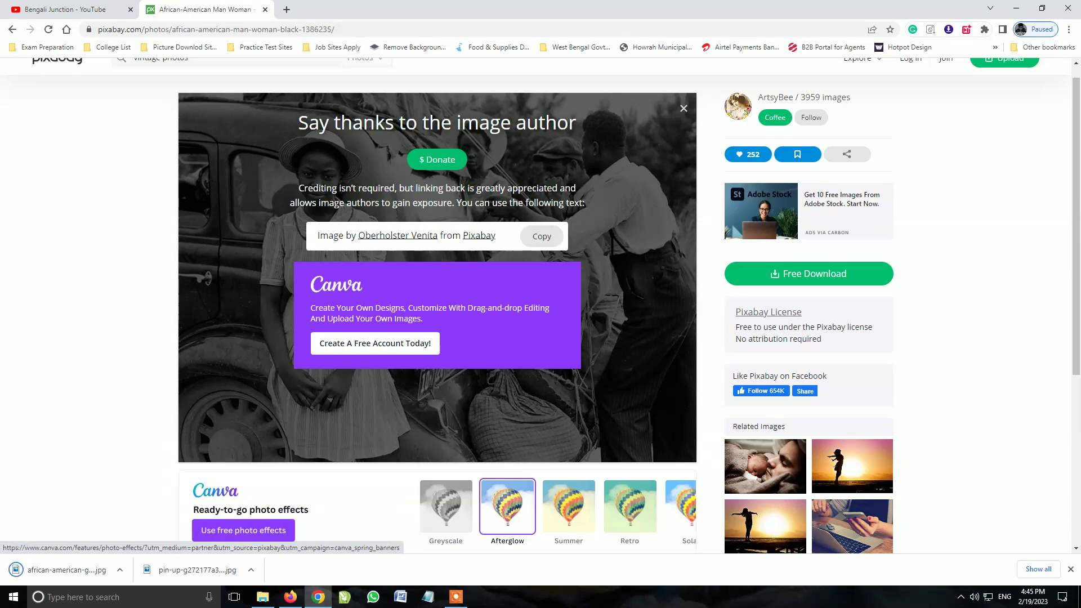
left_click(290, 597)
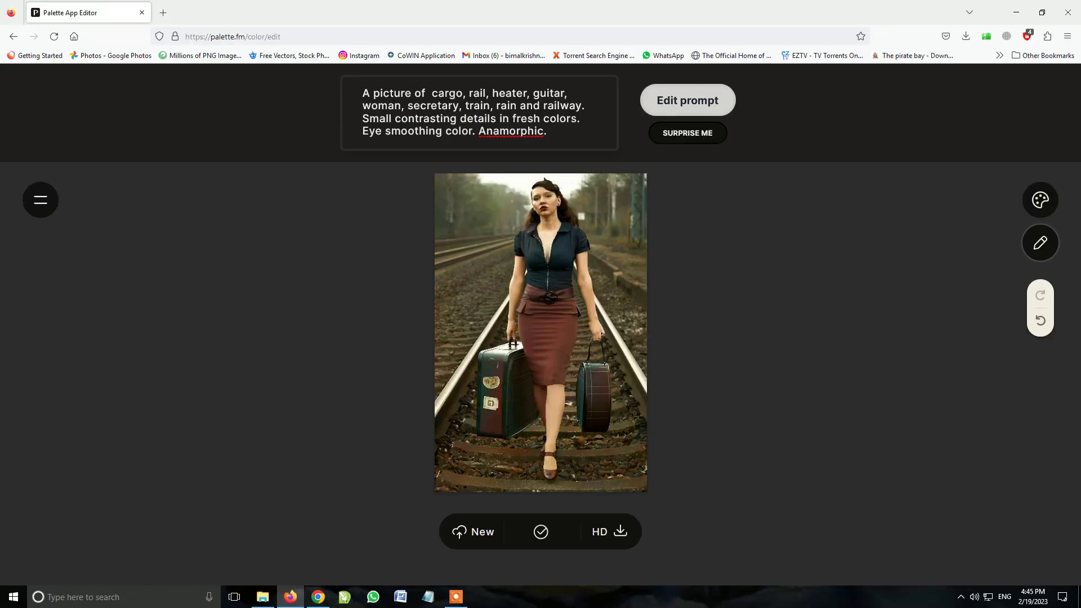
Go to Palette's Home page and upload the african-american JPG from Downloads
left_click(40, 200)
left_click(138, 195)
left_click(707, 314)
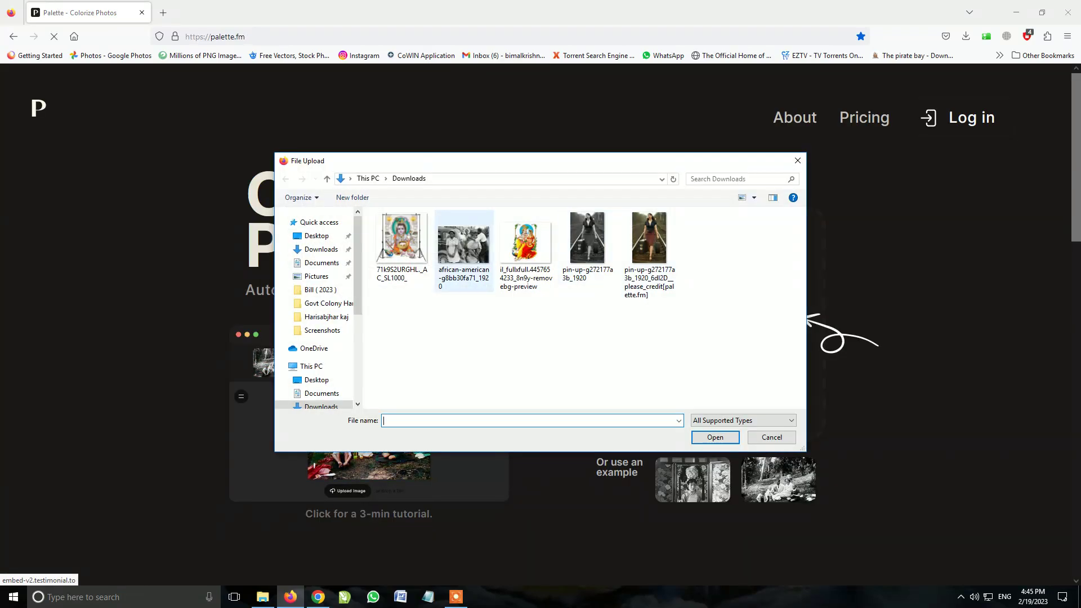
double_click(463, 242)
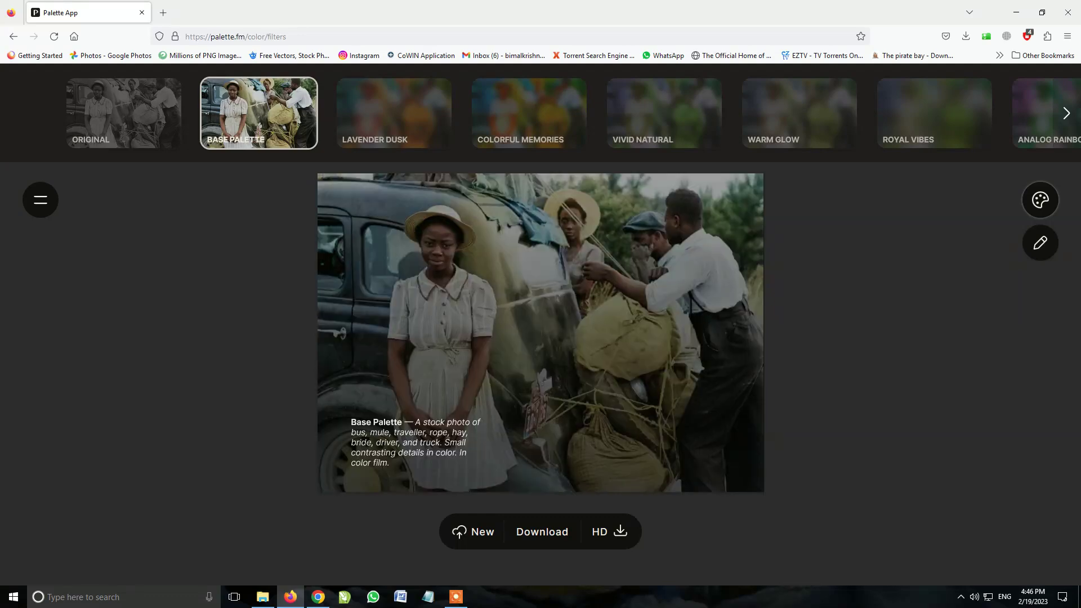
Apply the Colorful Memories filter to the woman-and-car photo and open its prompt editor
left_click(528, 113)
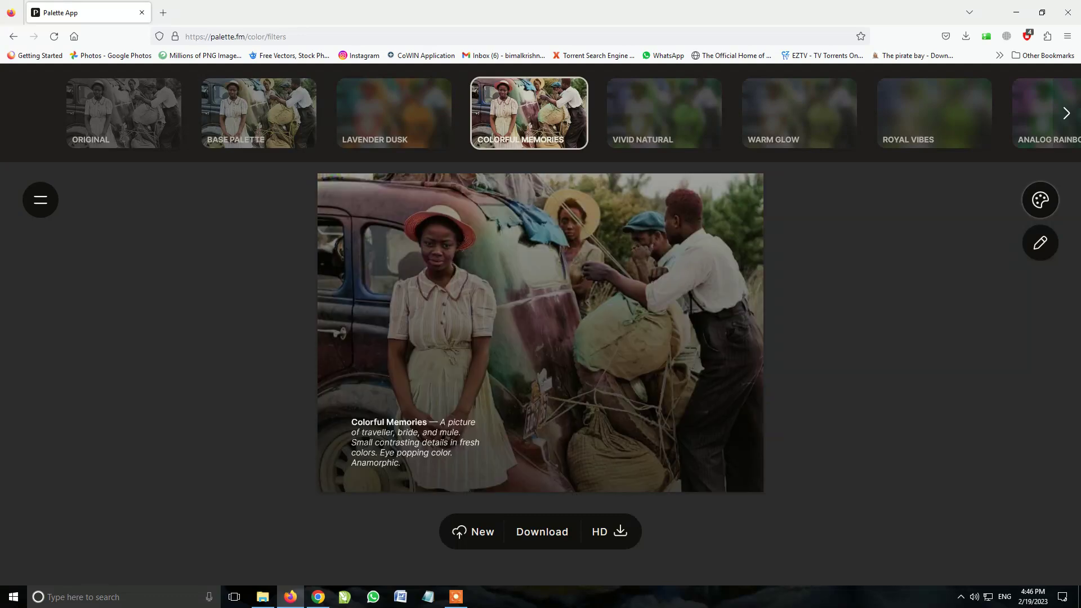
left_click(1041, 243)
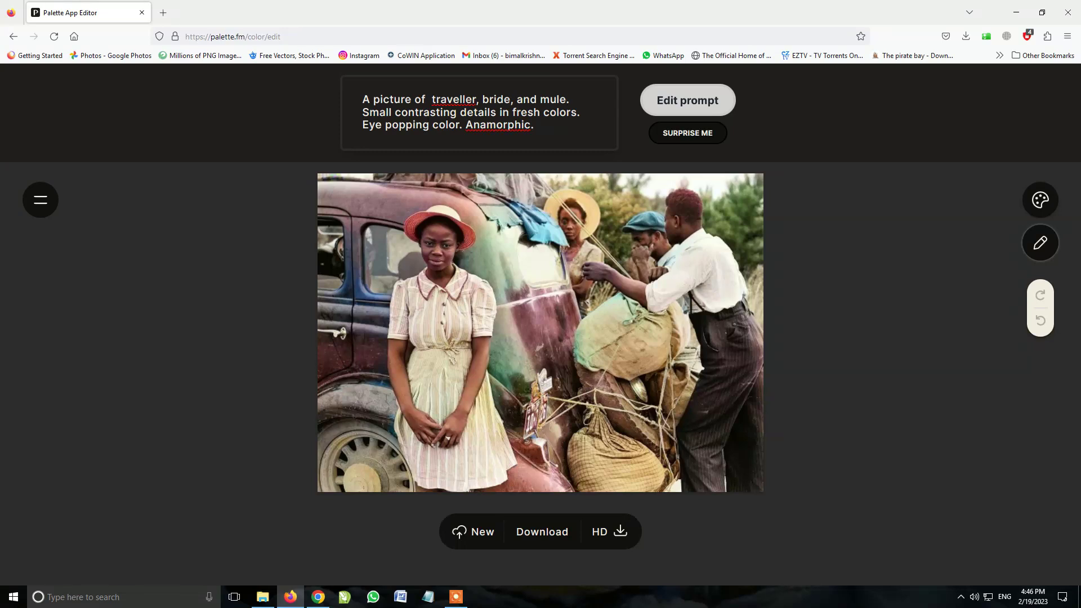
Insert 'Black Car.' into the colorizing prompt and recolorize the photo
left_click(576, 99)
type("Bl")
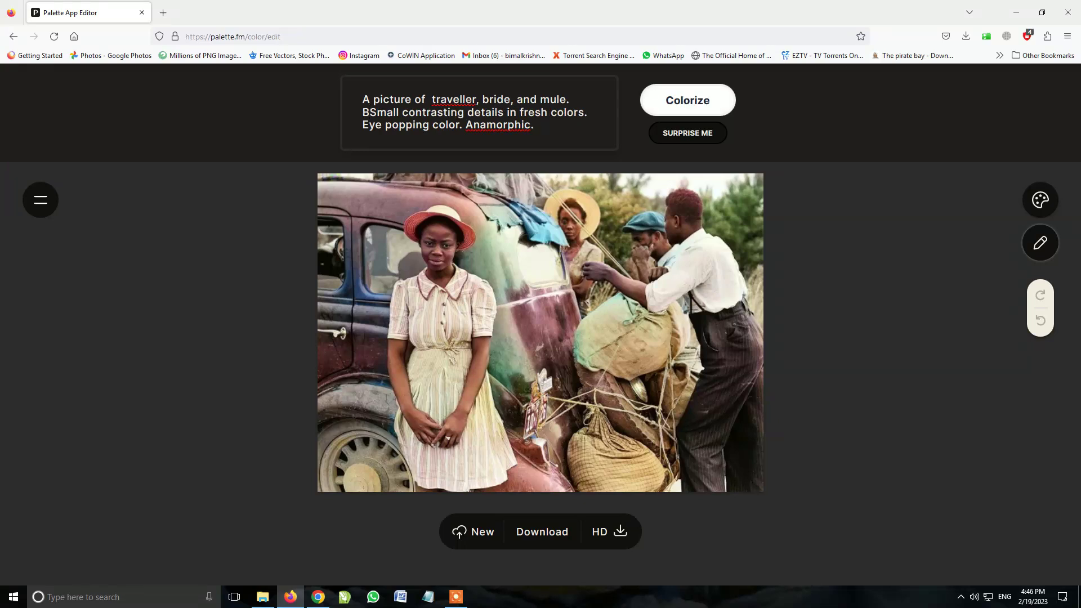
type("ack Car.")
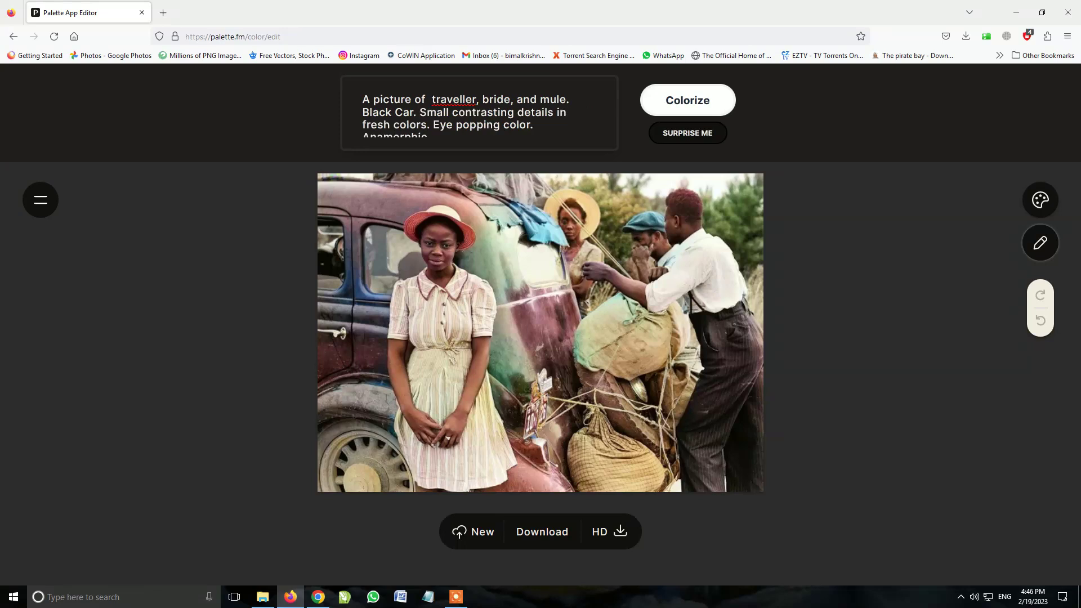
key("Return")
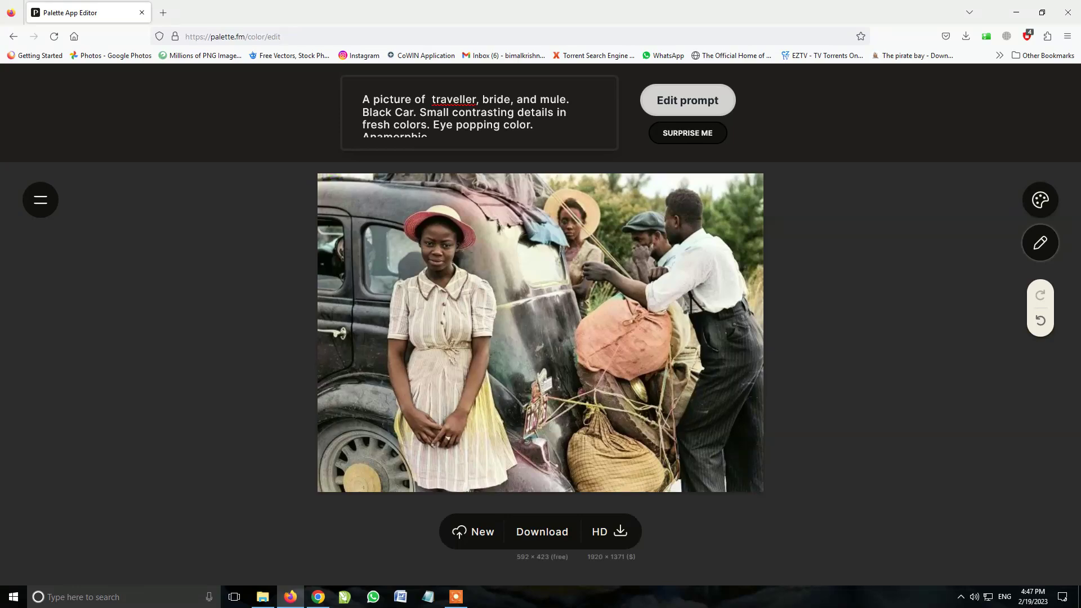
Download the recolored photo and show it in the refreshed Downloads folder
left_click(542, 531)
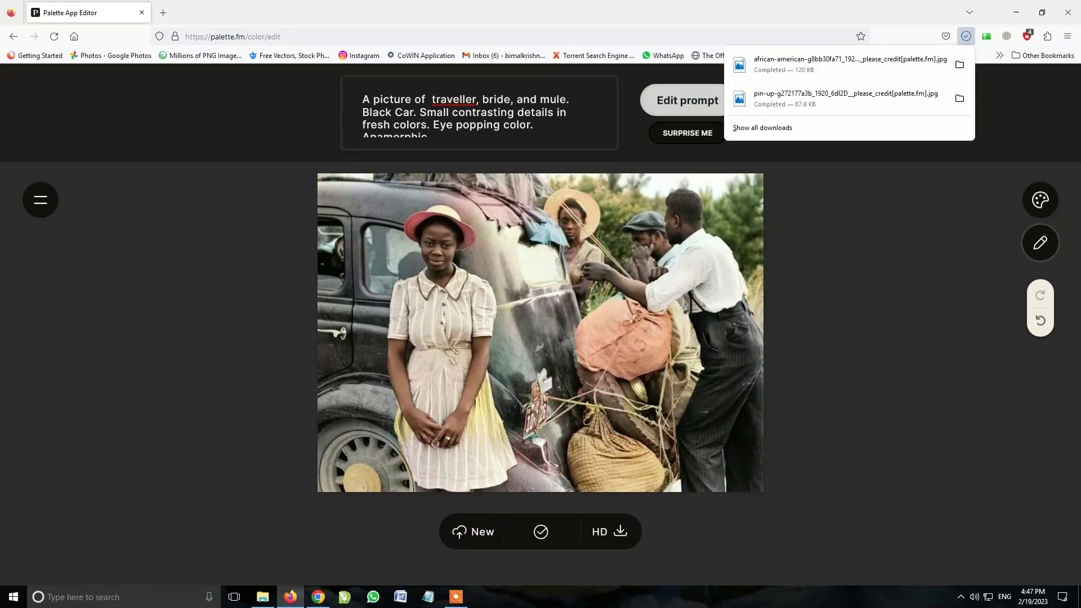
left_click(263, 597)
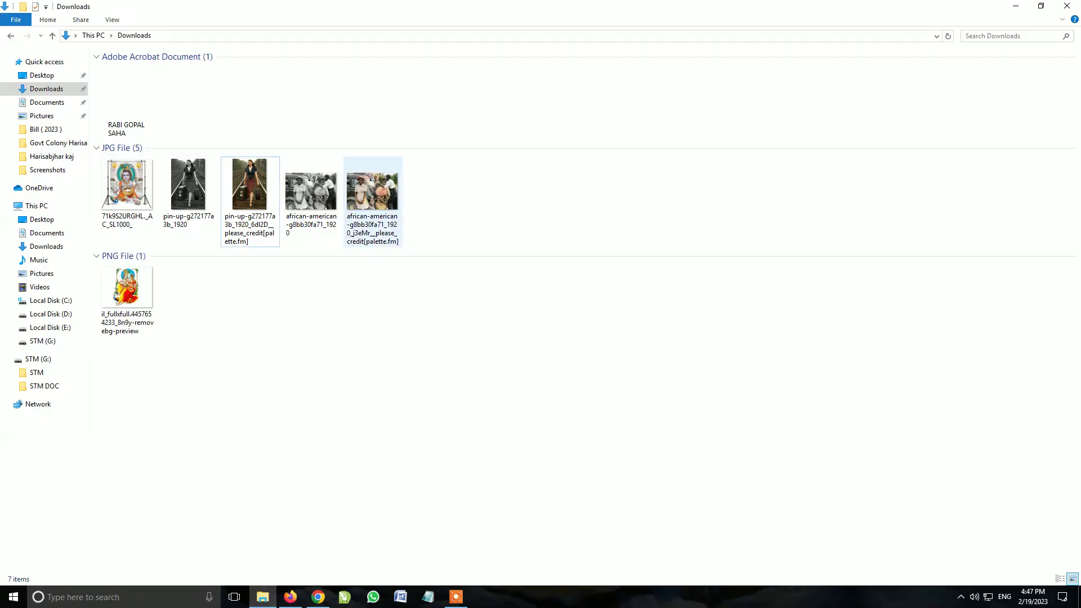
right_click(492, 212)
left_click(529, 257)
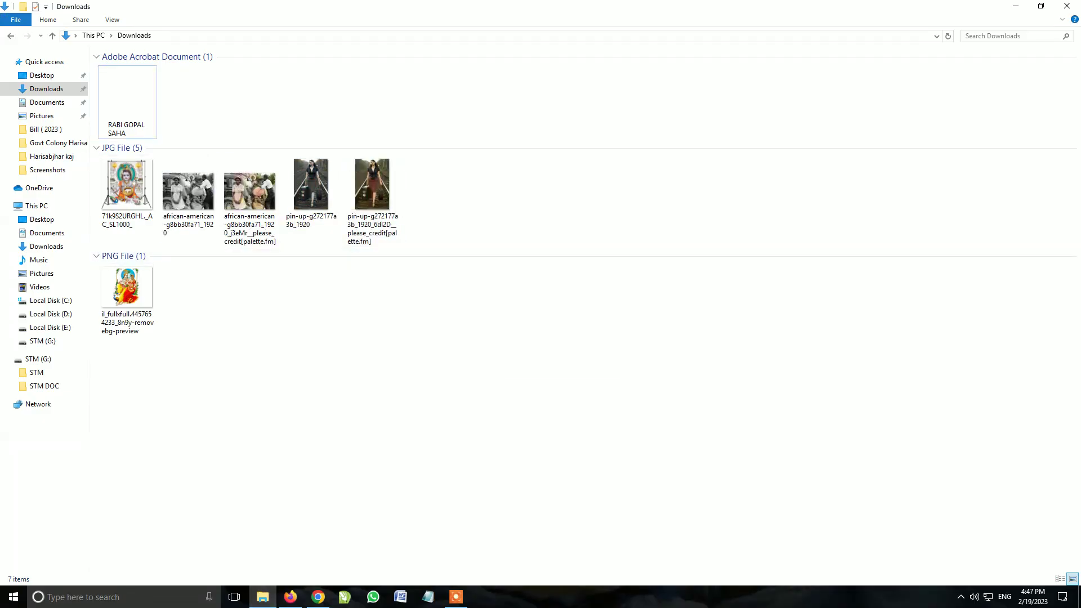
Preview the saved palette.fm car photo in Photos, then open a new Chrome tab
left_click(189, 192)
left_click(249, 192)
key("Return")
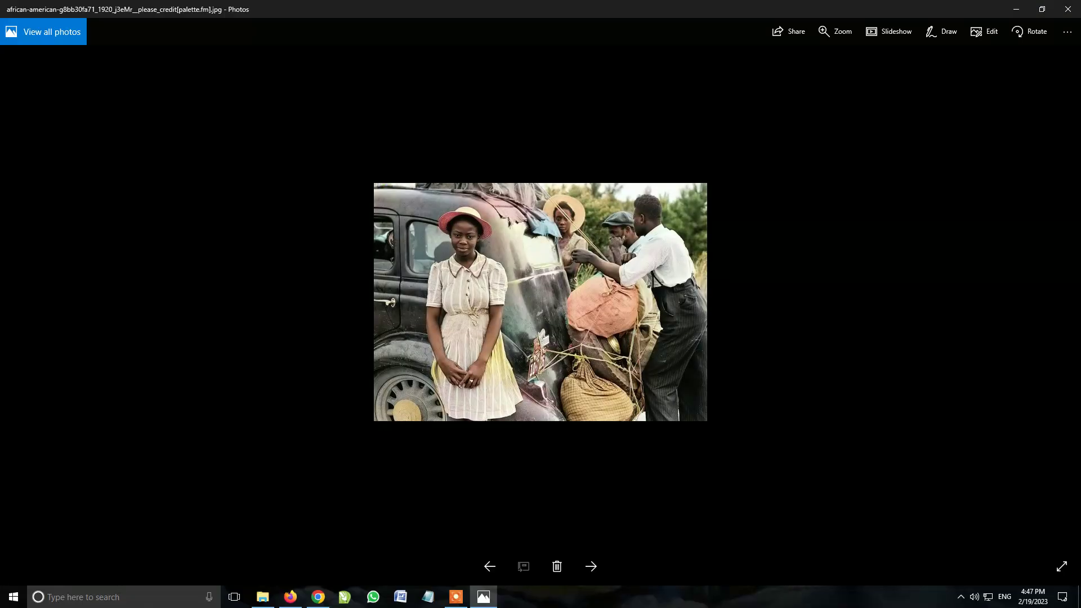
left_click(1069, 9)
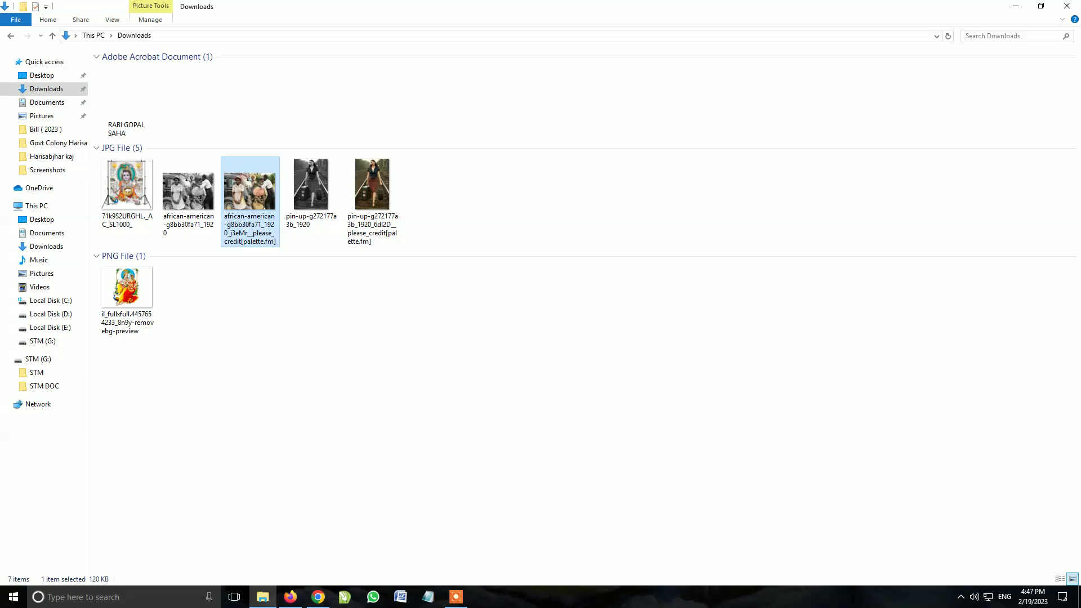
left_click(319, 597)
key("ctrl+t")
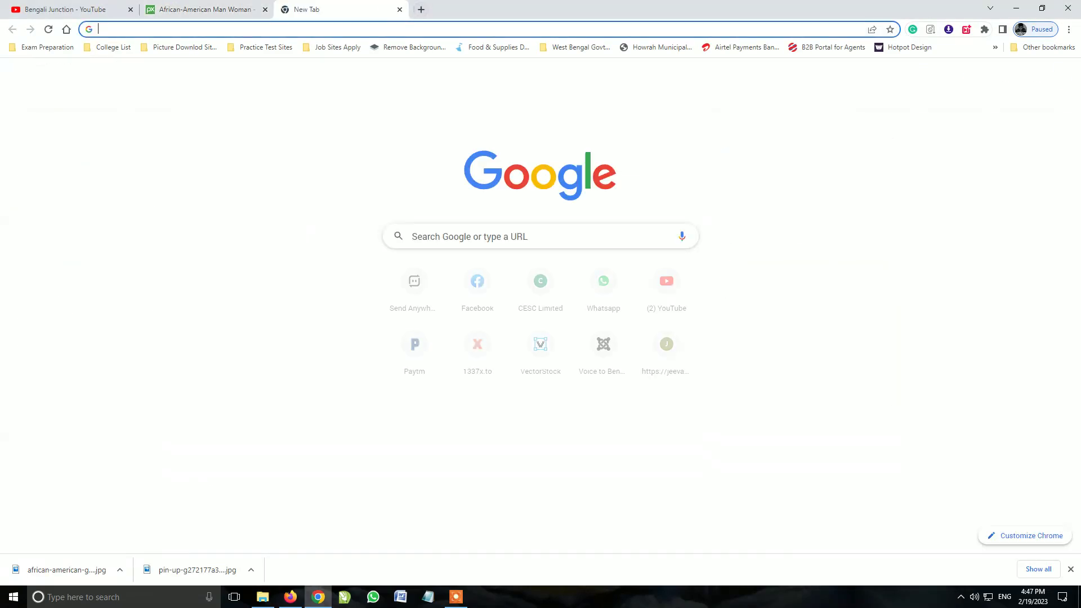
Go to the GFPGAN GitHub repository and follow its link to Replicate's tencentarc/gfpgan demo
type("g")
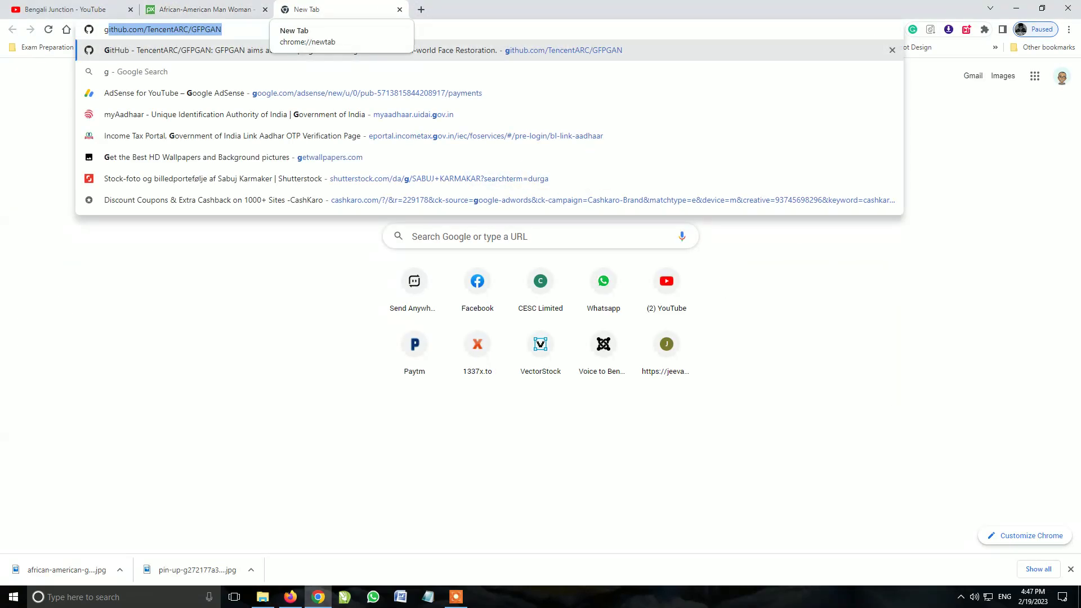
key("Return")
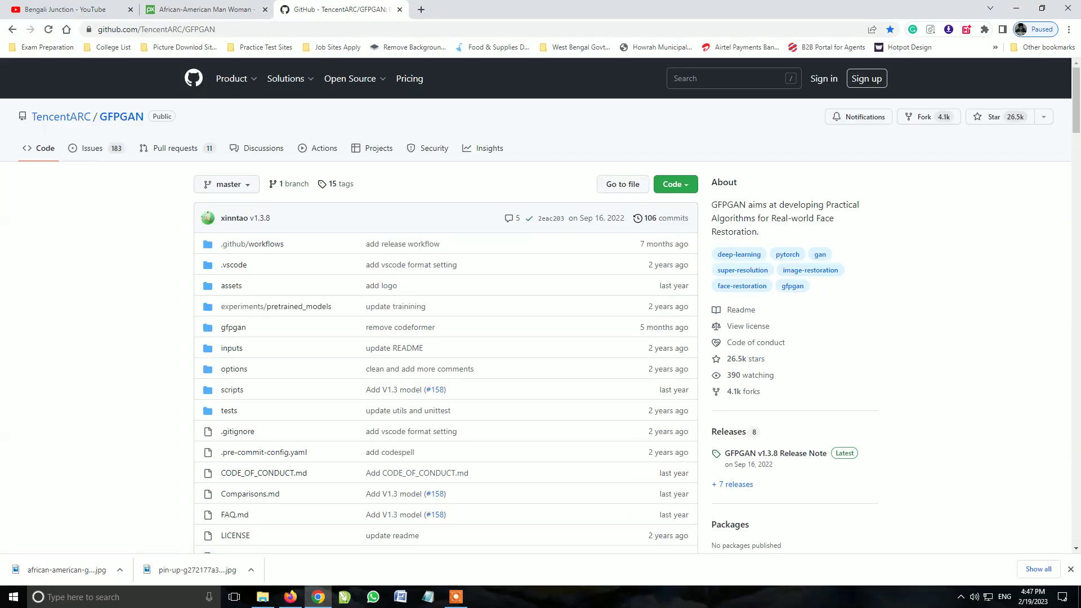
scroll(355, 385, "down", 5)
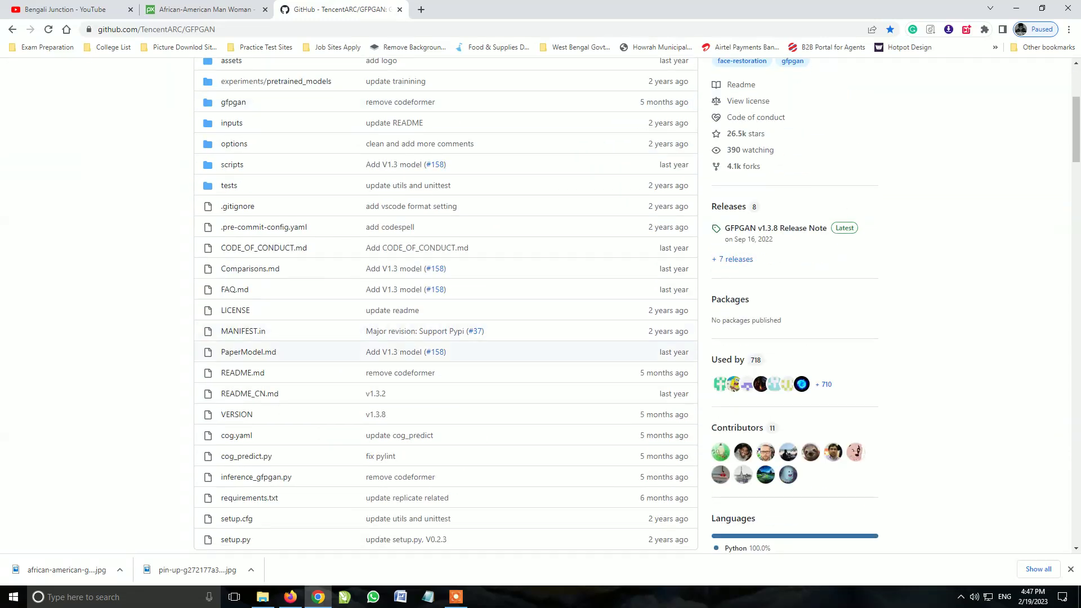
scroll(355, 385, "down", 5)
left_click(354, 385)
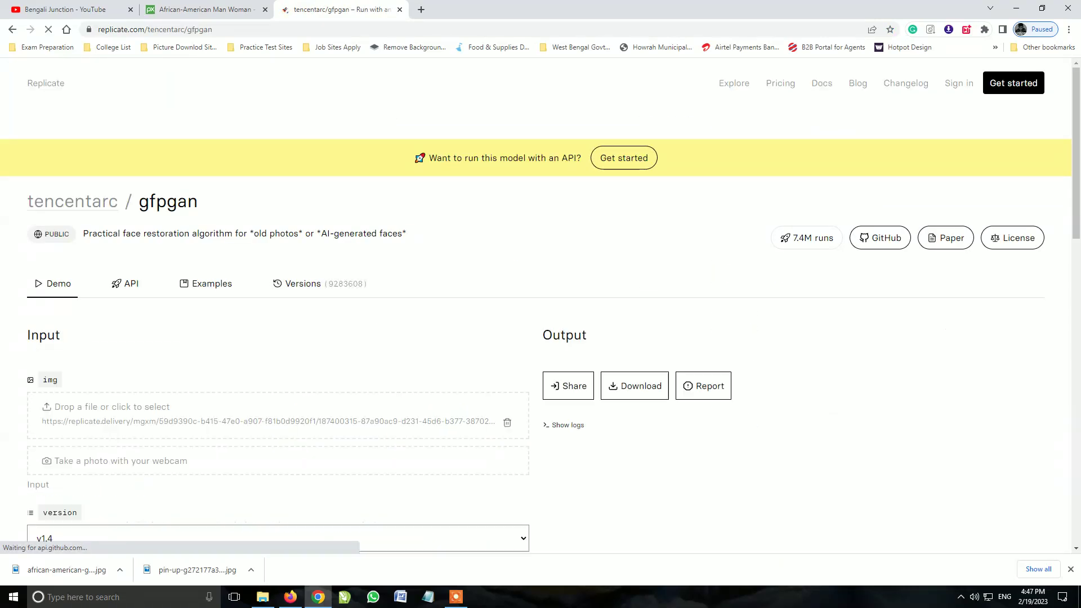
scroll(169, 225, "down", 5)
scroll(169, 226, "down", 3)
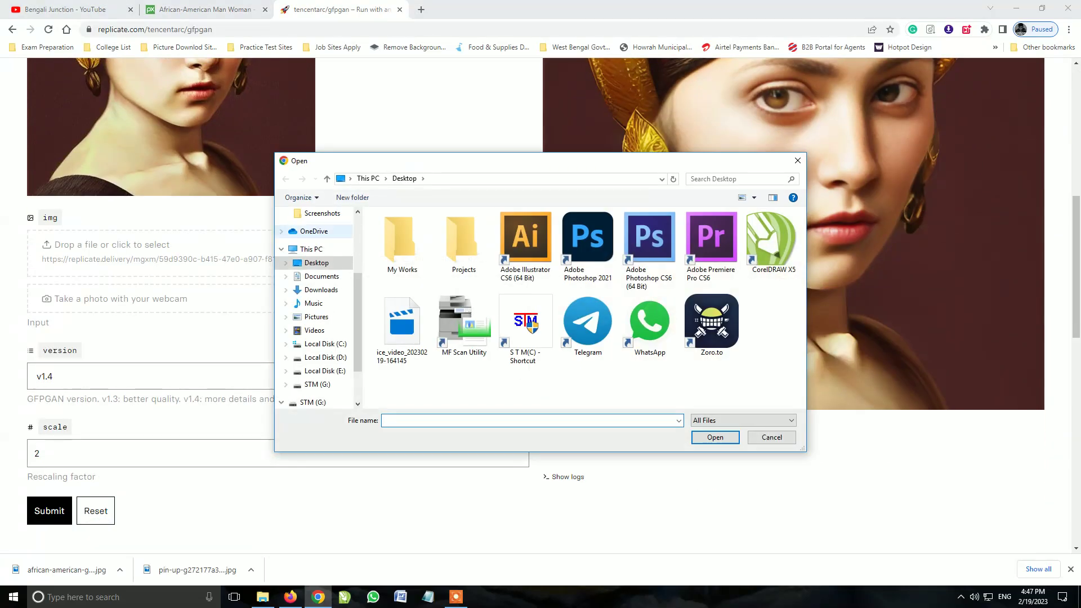
Load the palette.fm african-american photo, run GFPGAN at scale 4, and open the output
left_click(321, 289)
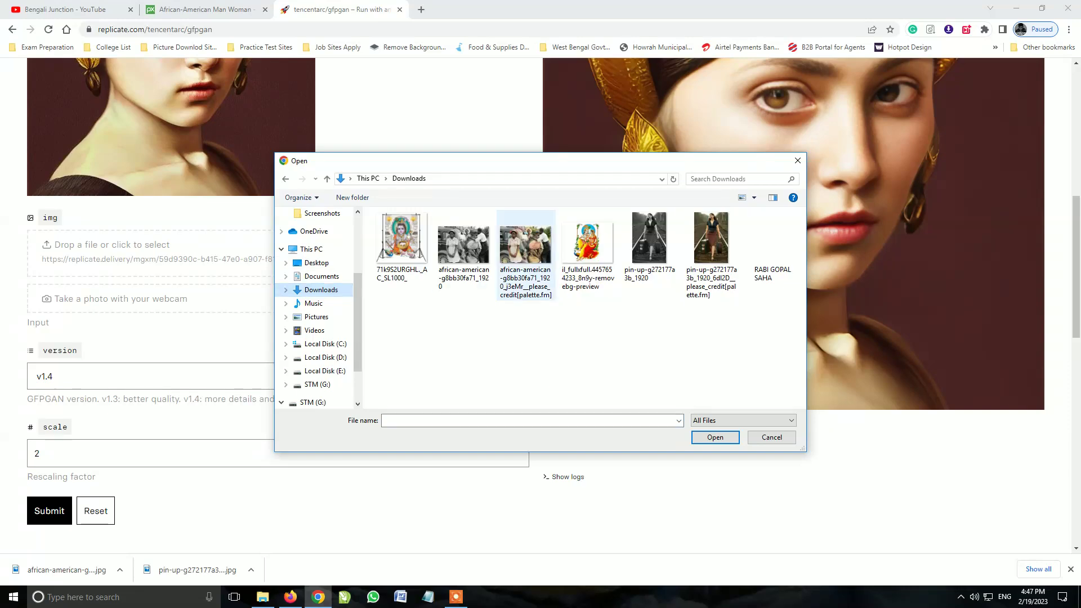
left_click(525, 245)
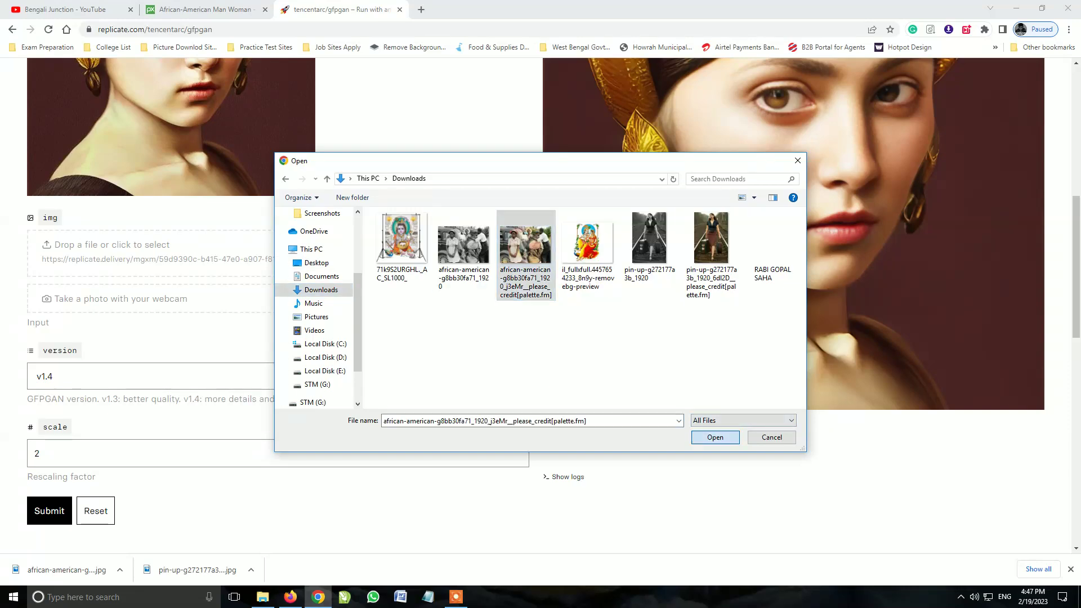
left_click(715, 437)
double_click(36, 367)
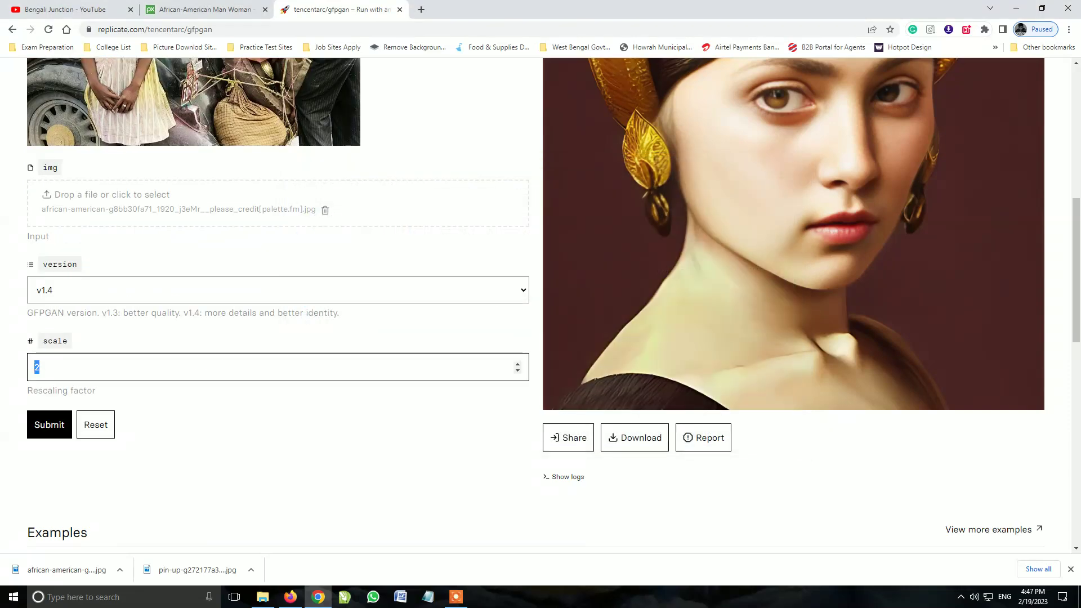
type("4")
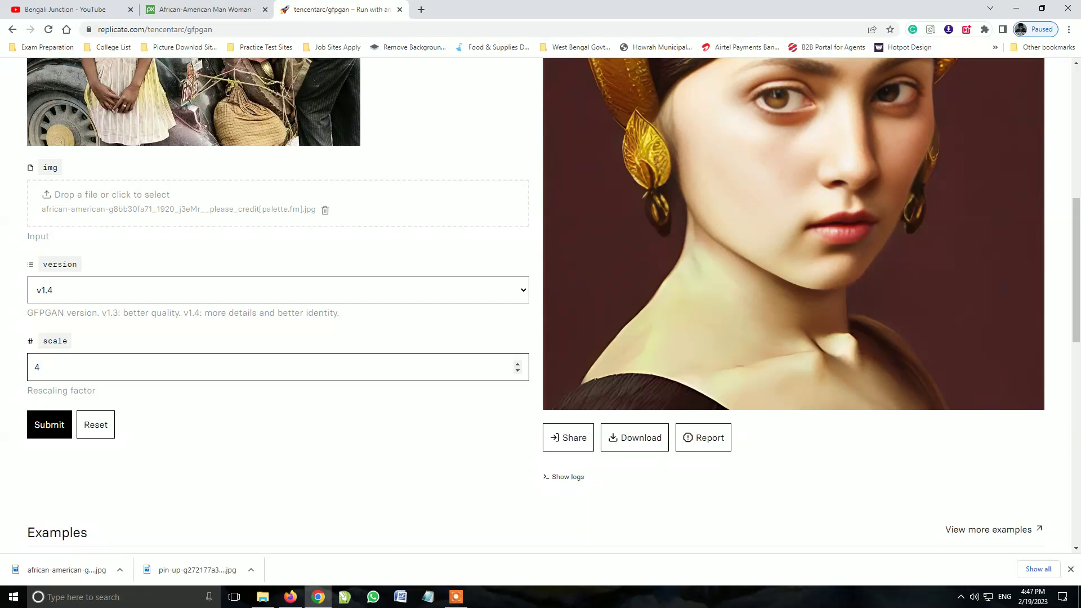
key("Return")
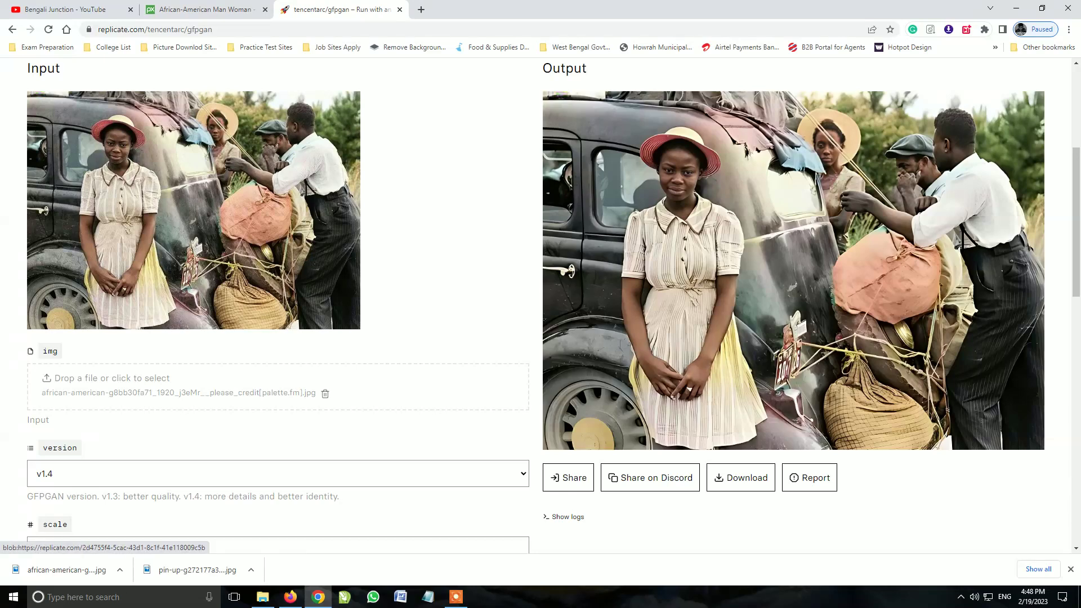
left_click(741, 478)
Save the restored output image as 1.jpg in Downloads
right_click(433, 221)
left_click(469, 241)
type("1")
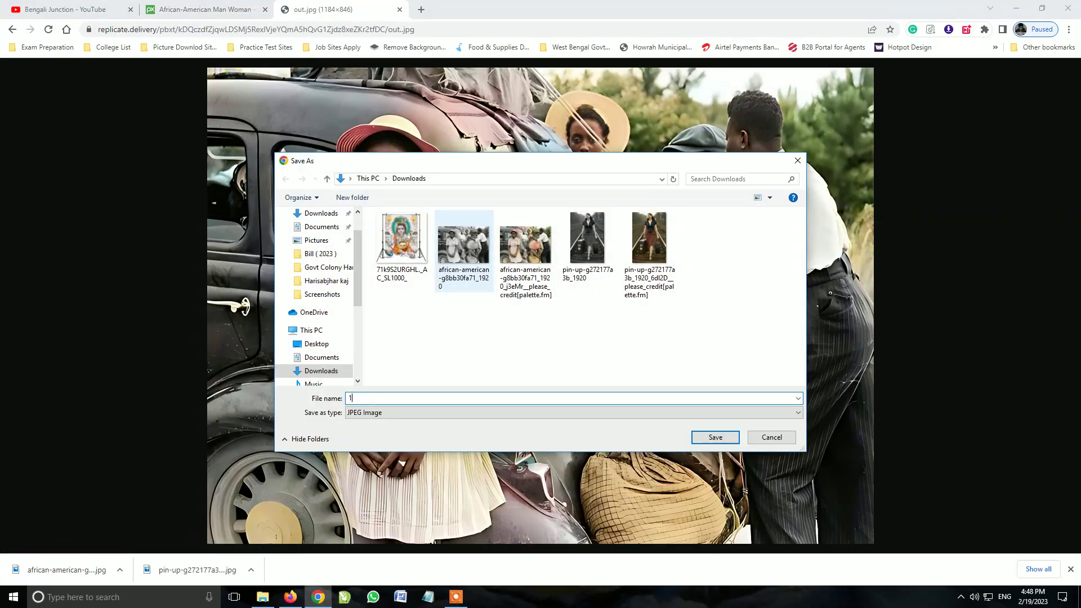
key("Return")
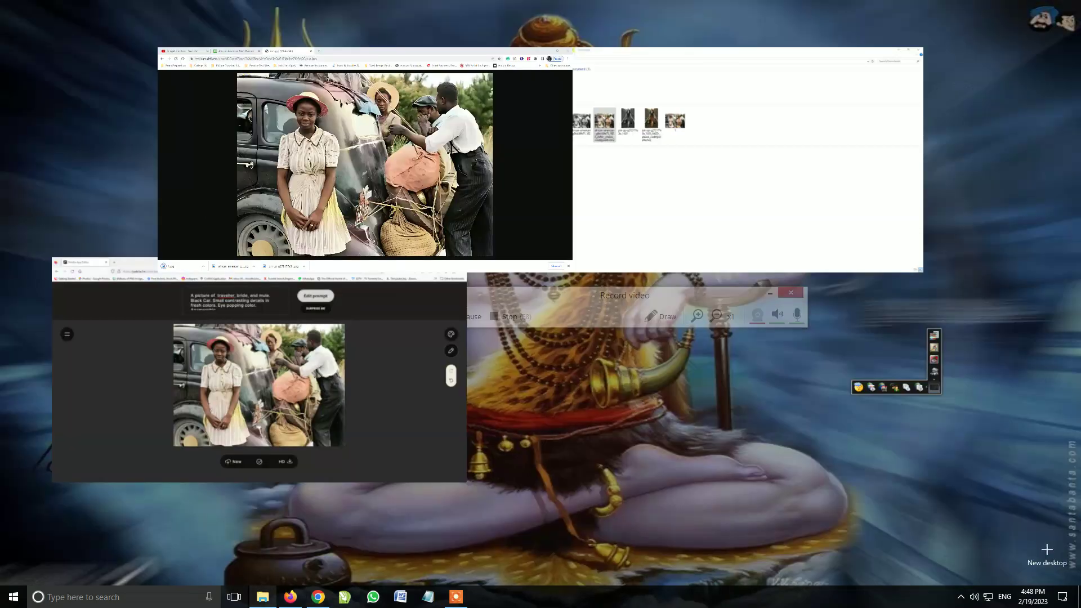
Open 1.jpg from the Downloads folder in Photos, close it, and return to the browser
left_click(235, 597)
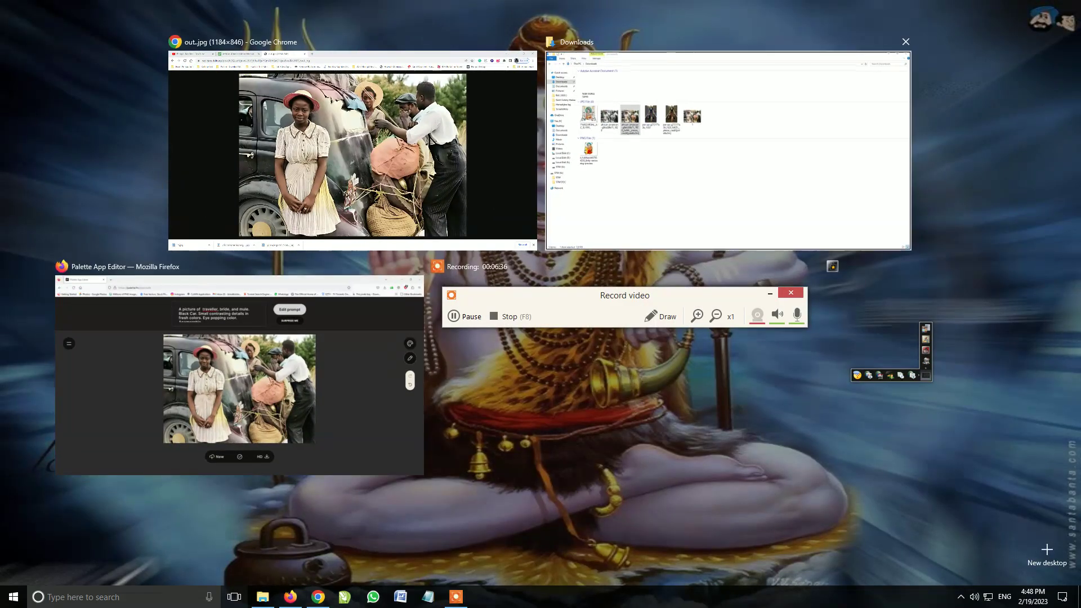
left_click(691, 117)
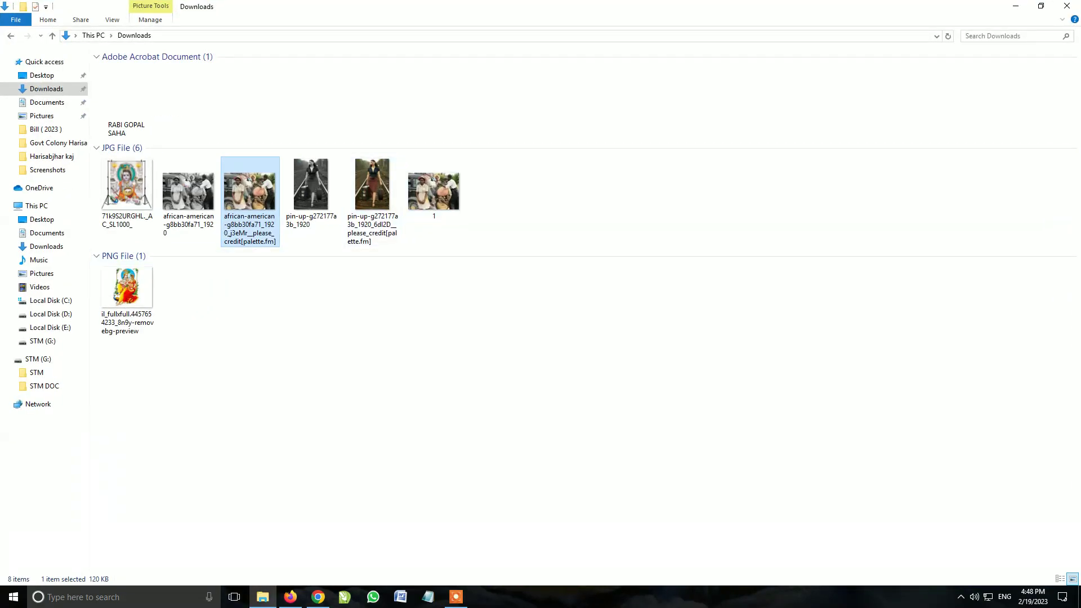
left_click(434, 192)
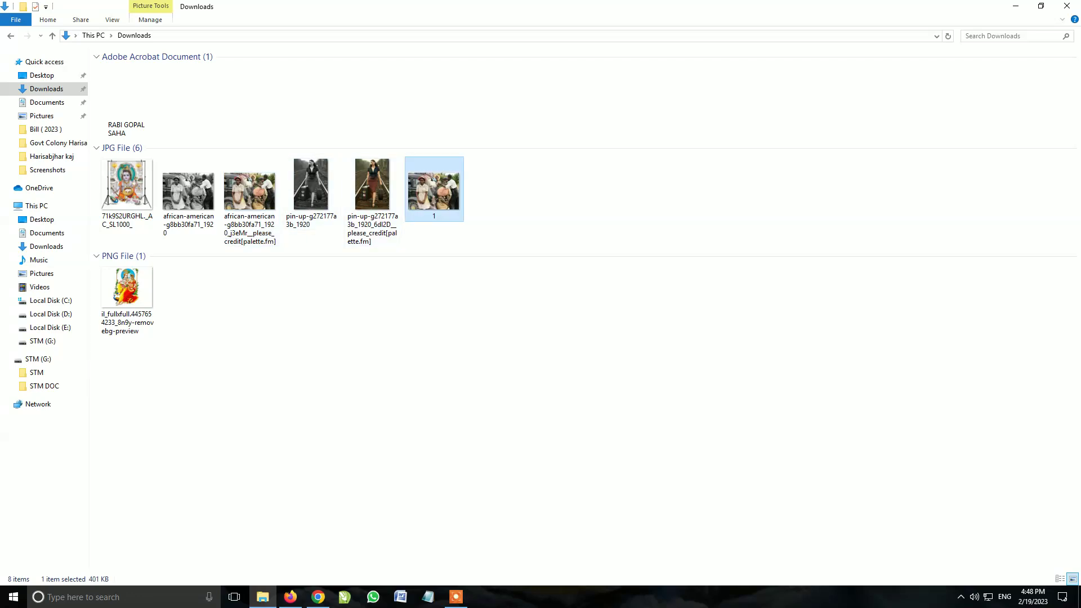
key("Return")
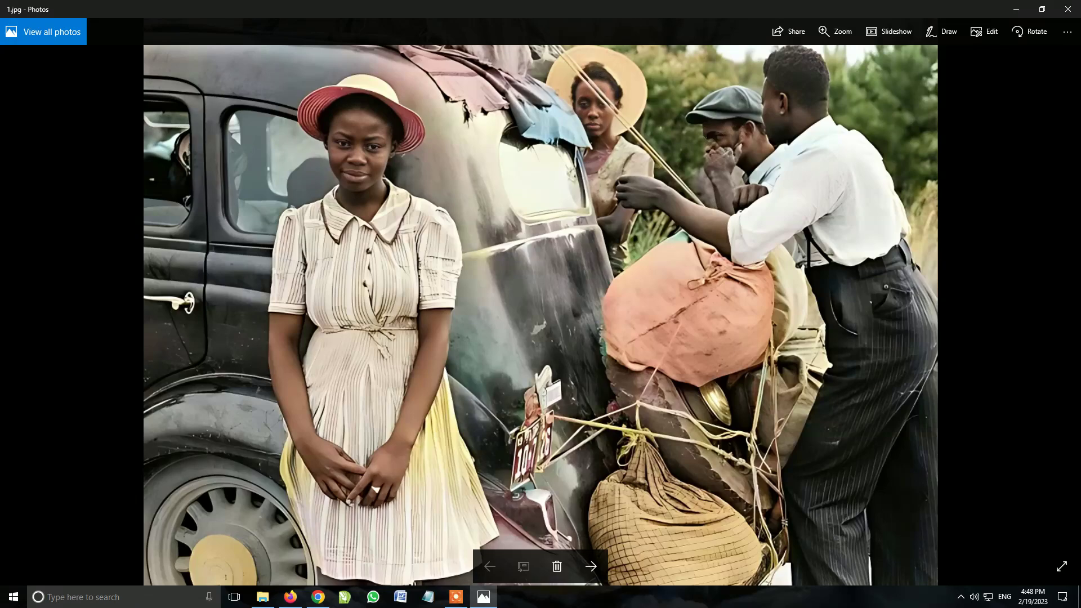
left_click(1068, 9)
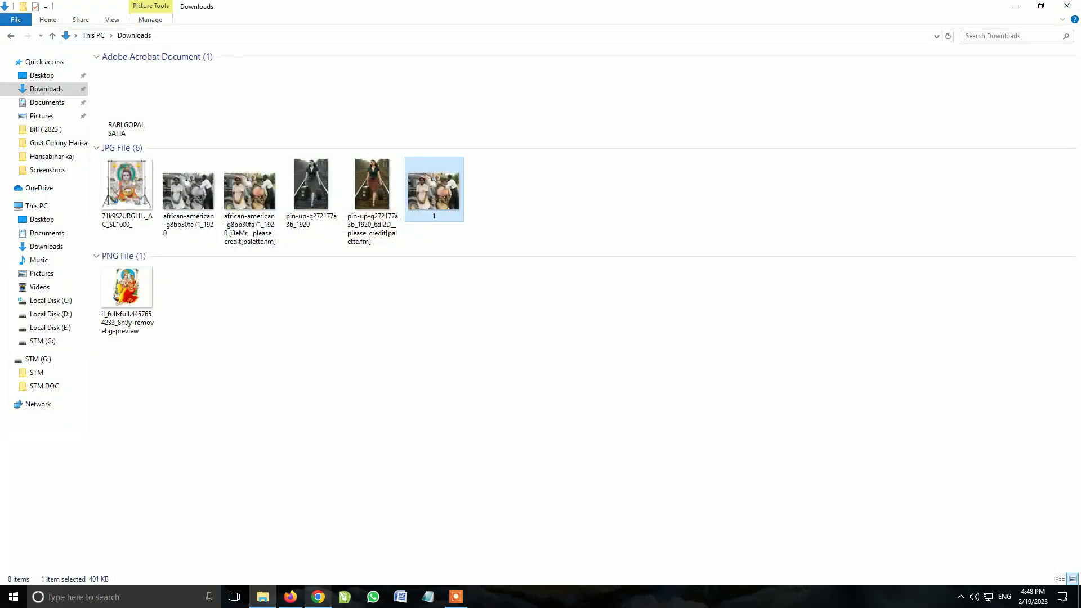
key("alt+Tab")
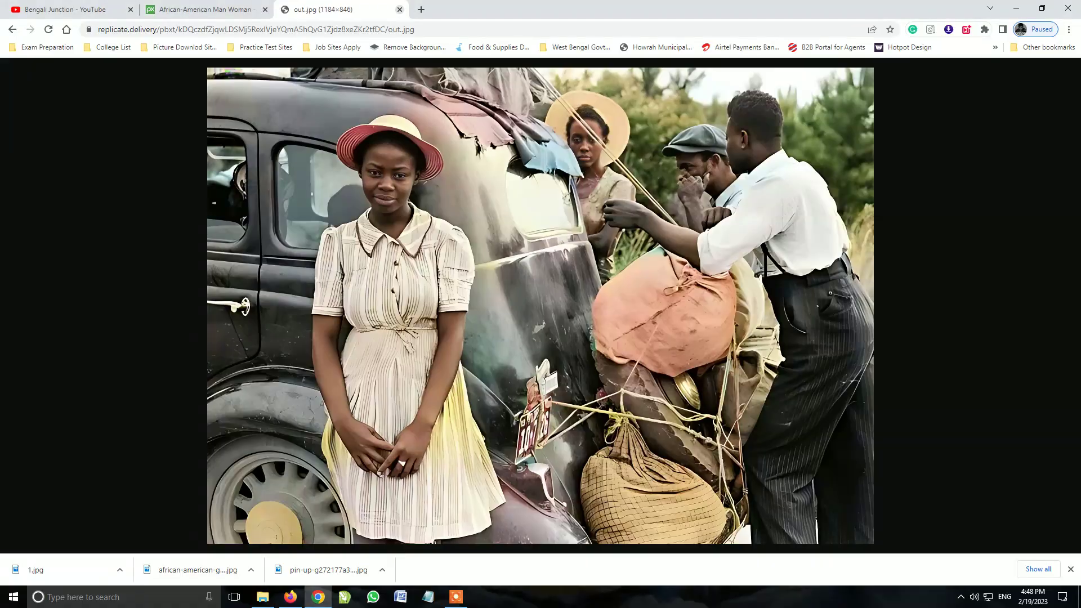
Return to the GFPGAN page and load the colorized pin-up railway photo as input
left_click(12, 29)
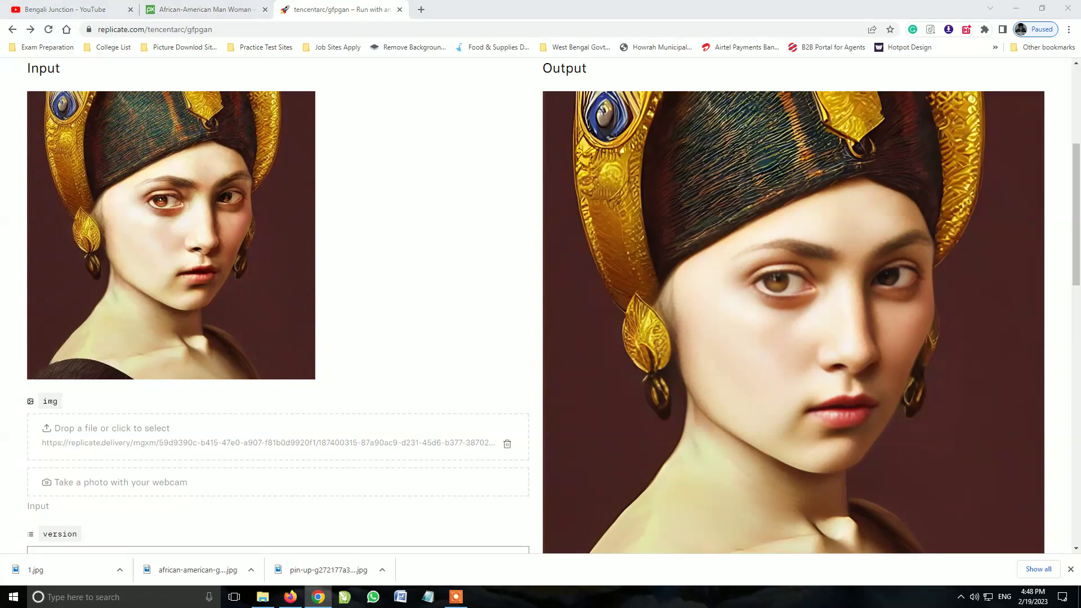
left_click(105, 428)
left_click(773, 247)
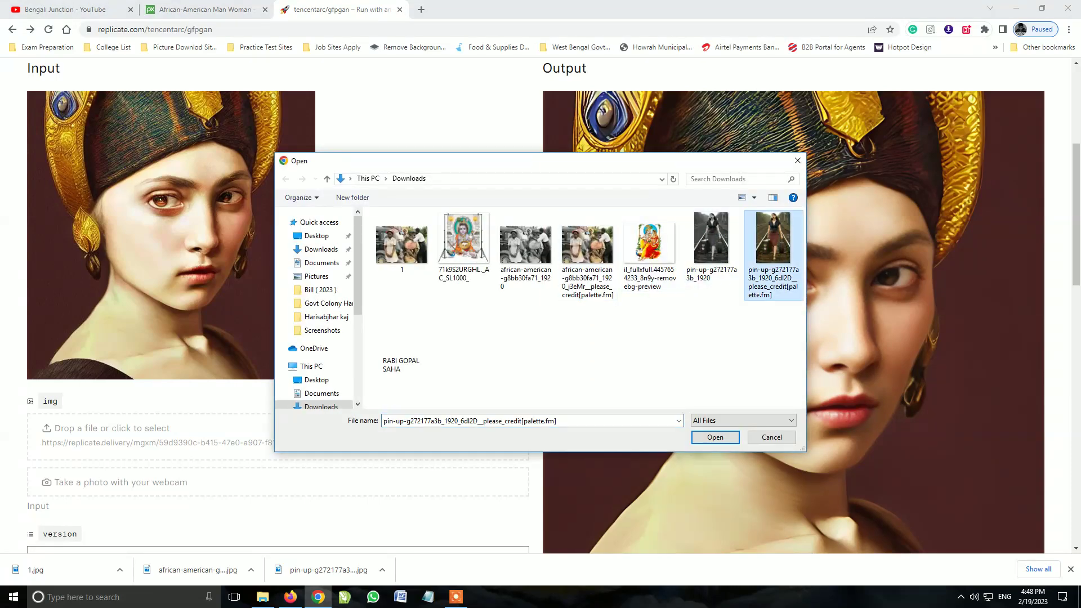
double_click(773, 248)
Raise the scale factor and run GFPGAN restoration on the pin-up photo
scroll(270, 304, "down", 5)
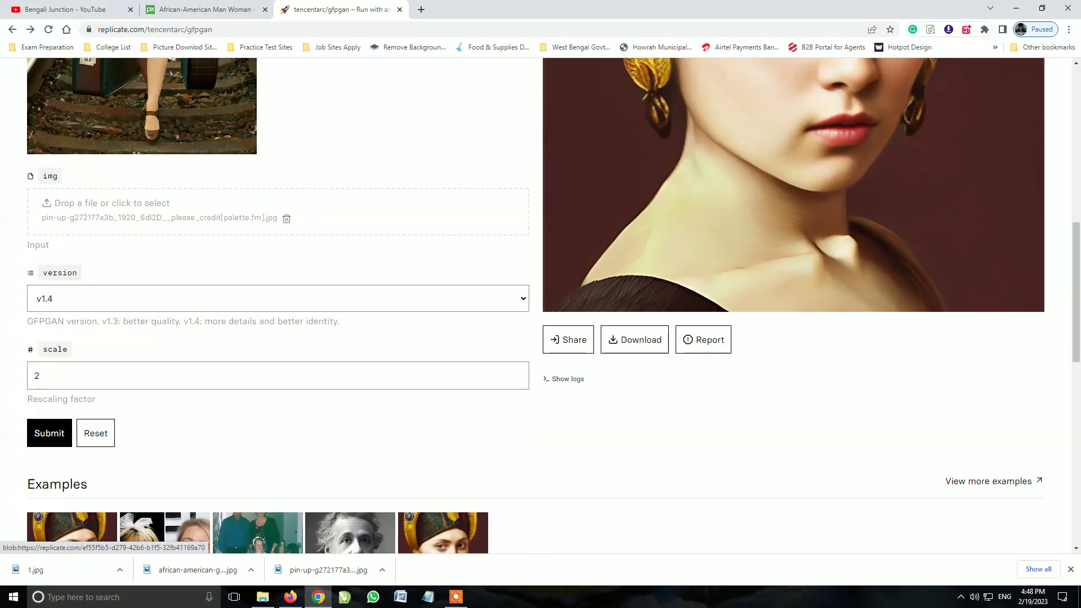
double_click(38, 376)
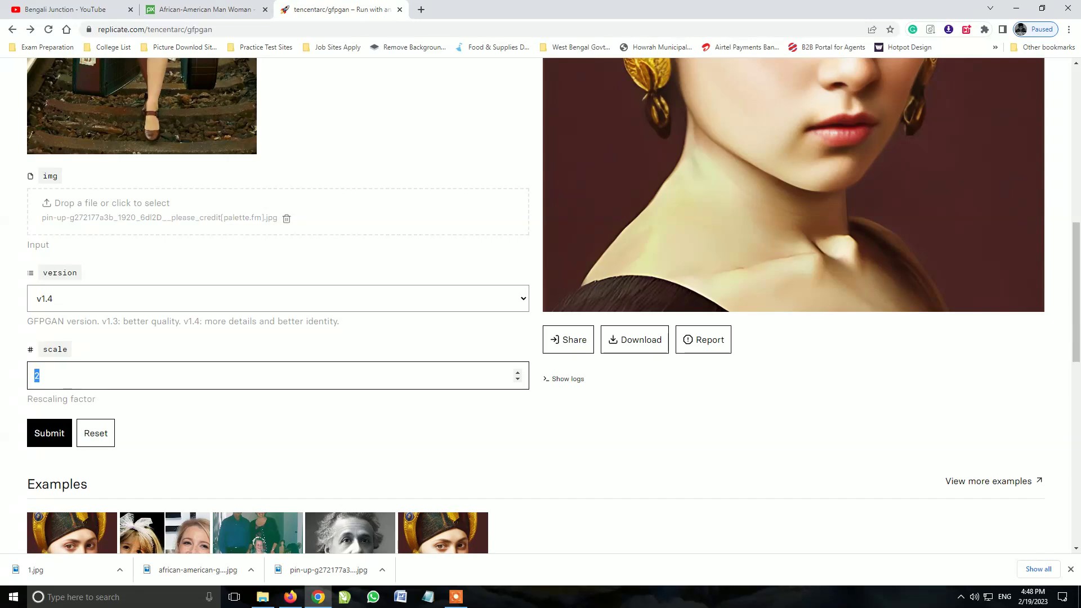
type("5")
key("Return")
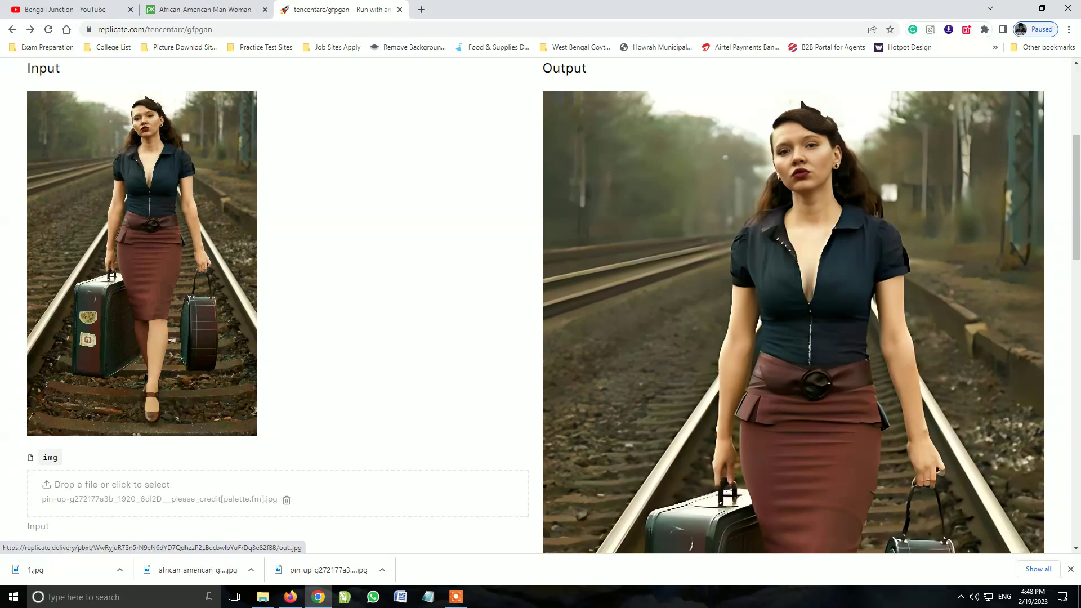
scroll(794, 304, "down", 3)
scroll(794, 304, "down", 4)
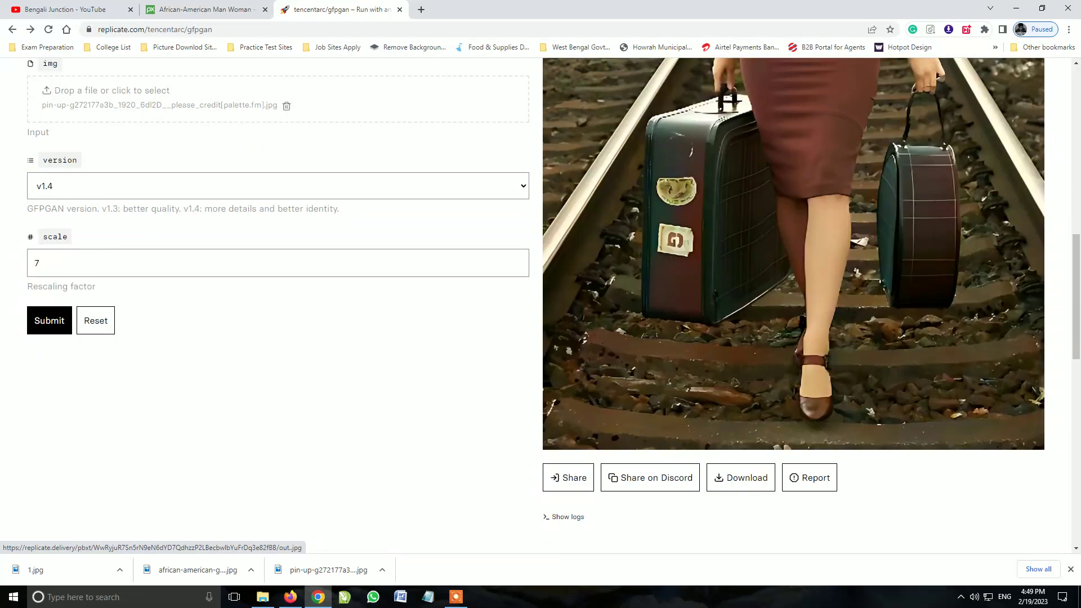
scroll(794, 305, "up", 4)
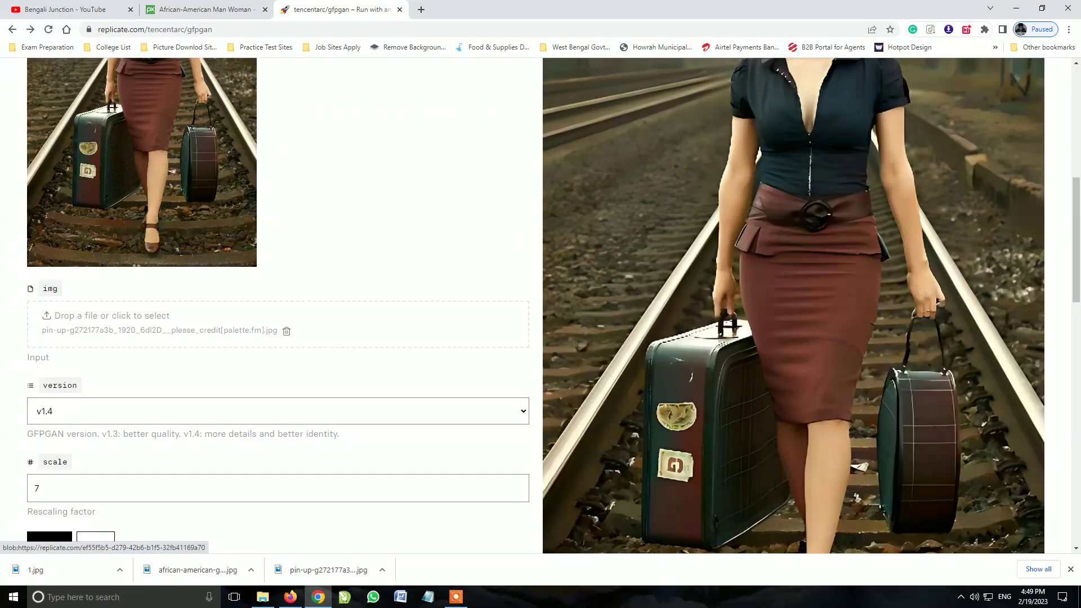
scroll(794, 304, "up", 3)
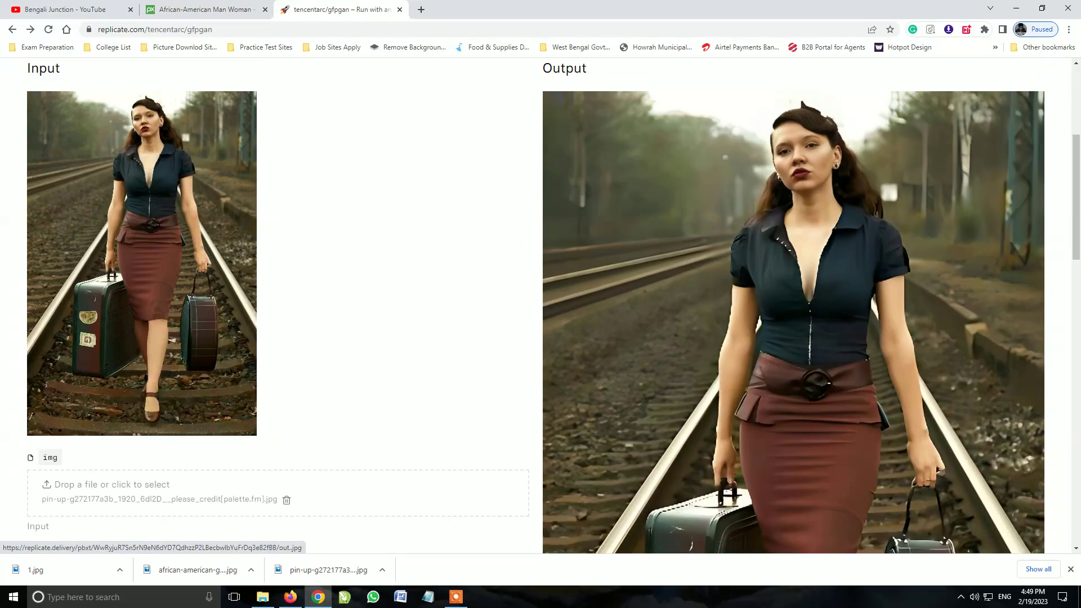
scroll(794, 304, "down", 6)
Open the restored pin-up output alone and save it as 2.jpg
left_click(741, 534)
right_click(586, 353)
left_click(608, 374)
type("2")
key("Return")
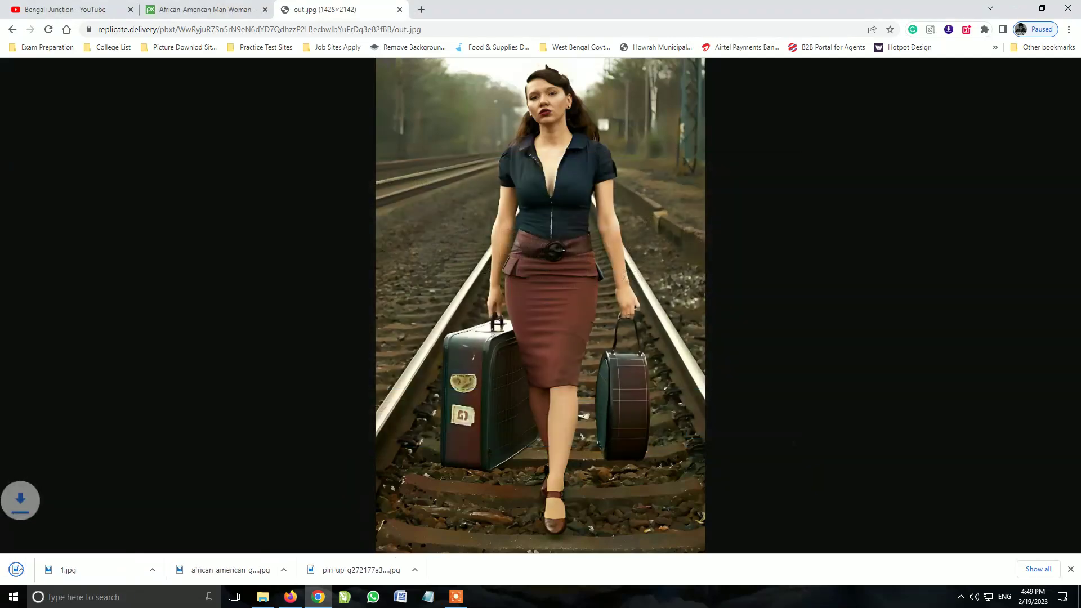
Open 2.jpg from the Downloads folder in Photos, then close the viewer
key("alt+Tab")
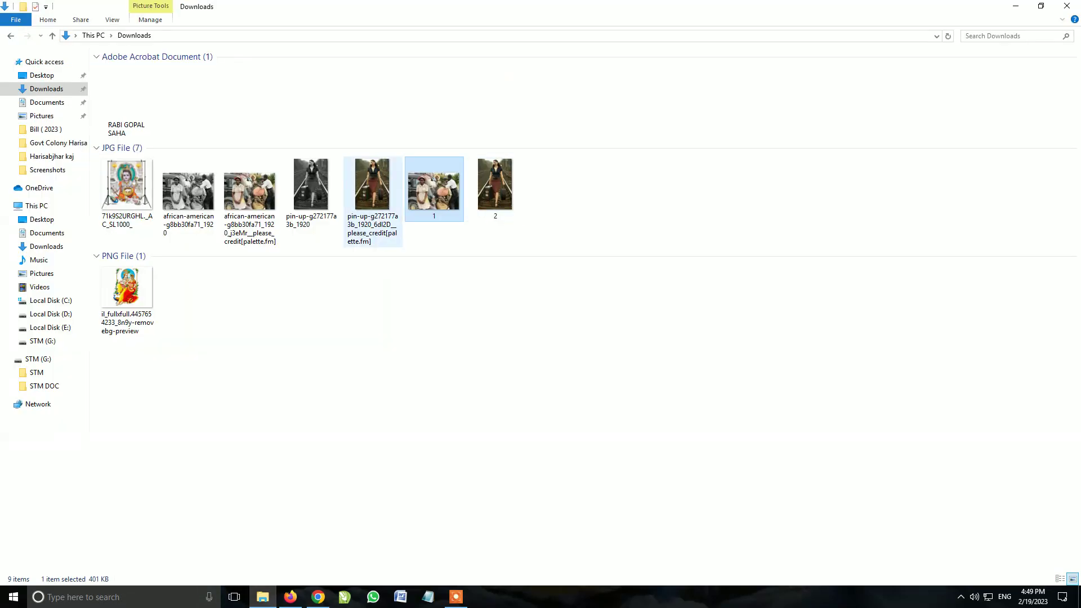
left_click(372, 186)
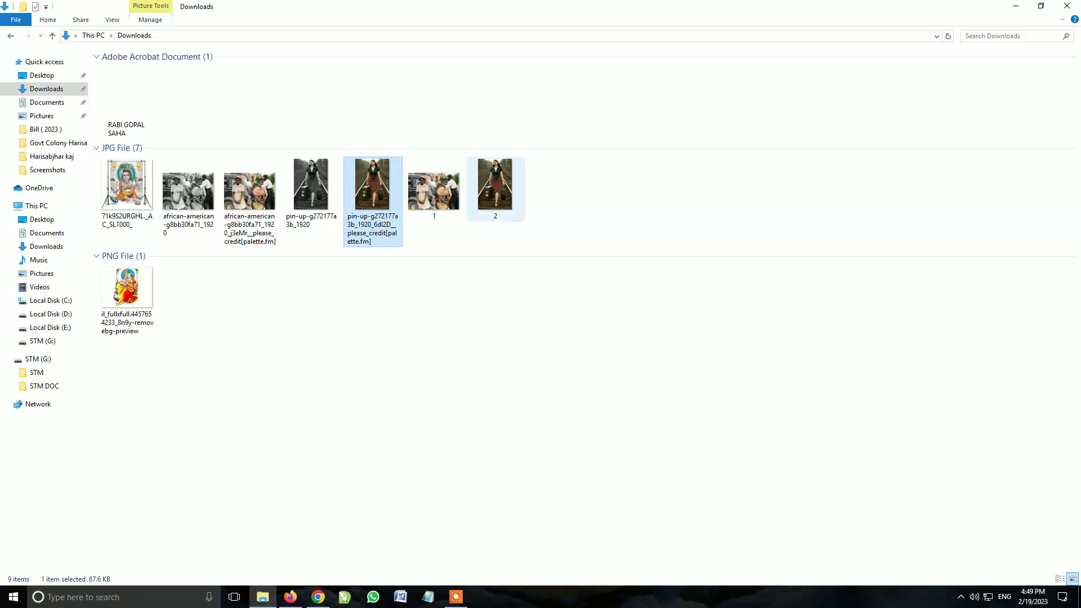
left_click(495, 186)
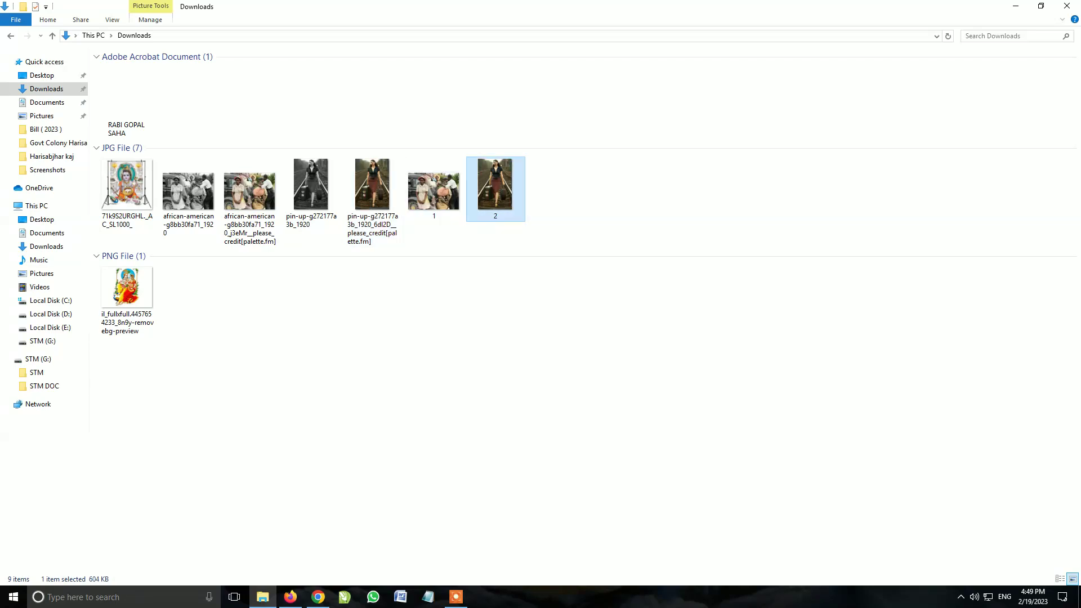
key("Return")
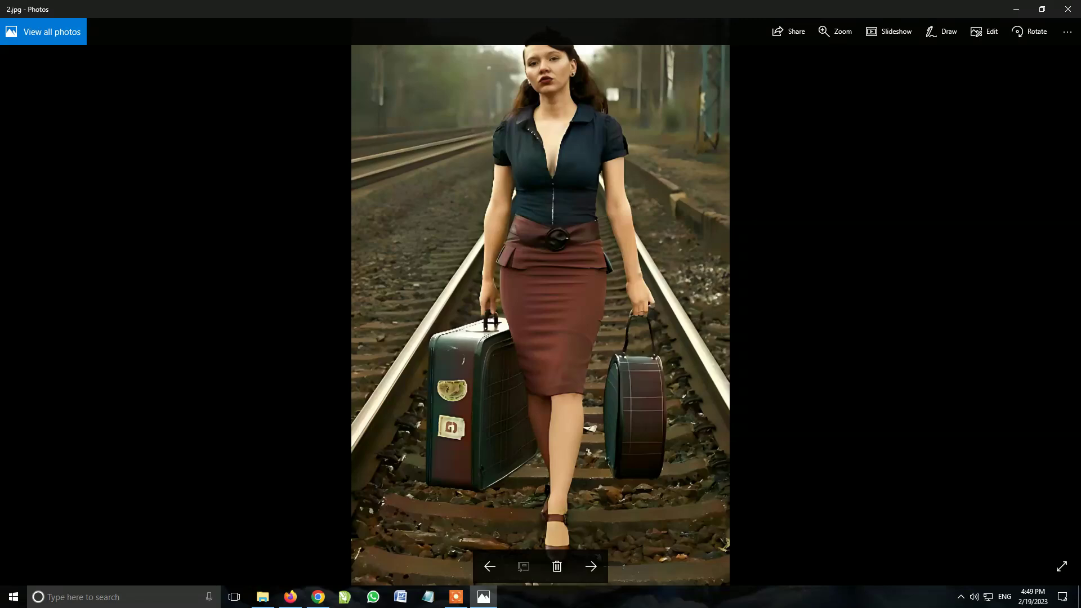
left_click(1067, 9)
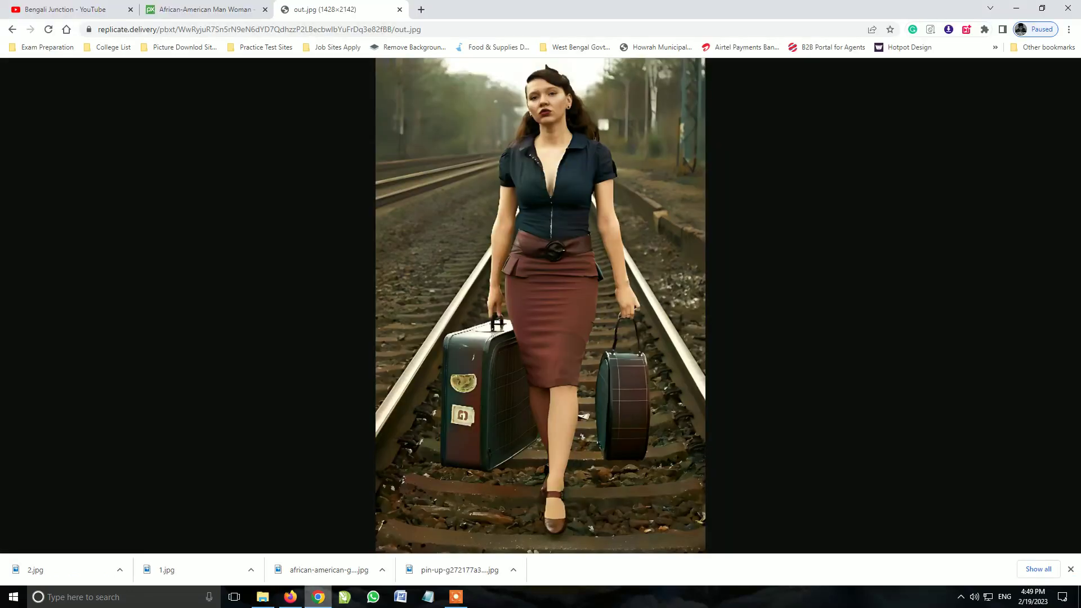
Switch back to the 'Bengali Junction - YouTube' tab in Chrome
left_click(318, 597)
left_click(107, 9)
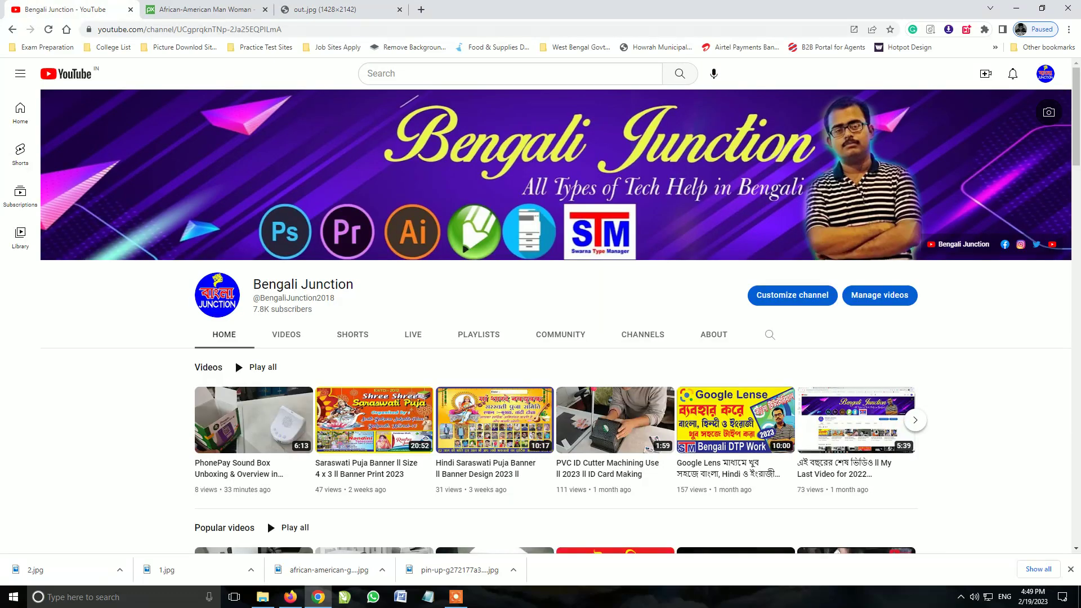